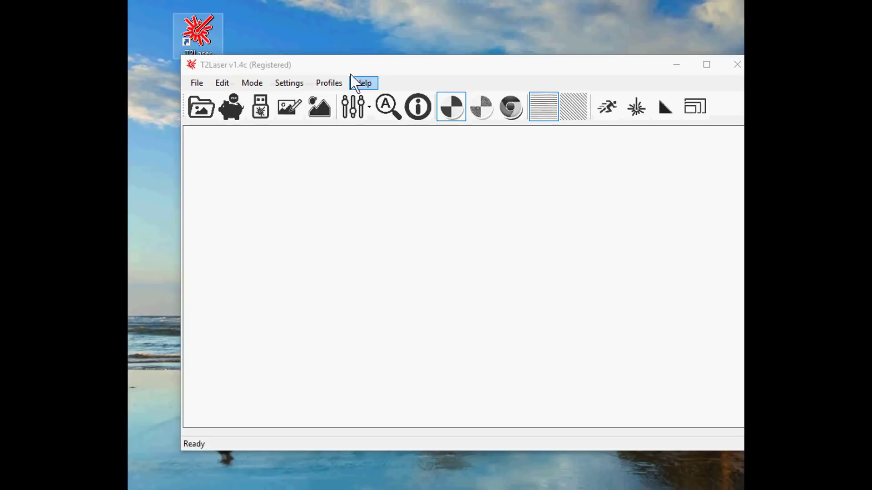
left_click_drag(197, 34, 248, 34)
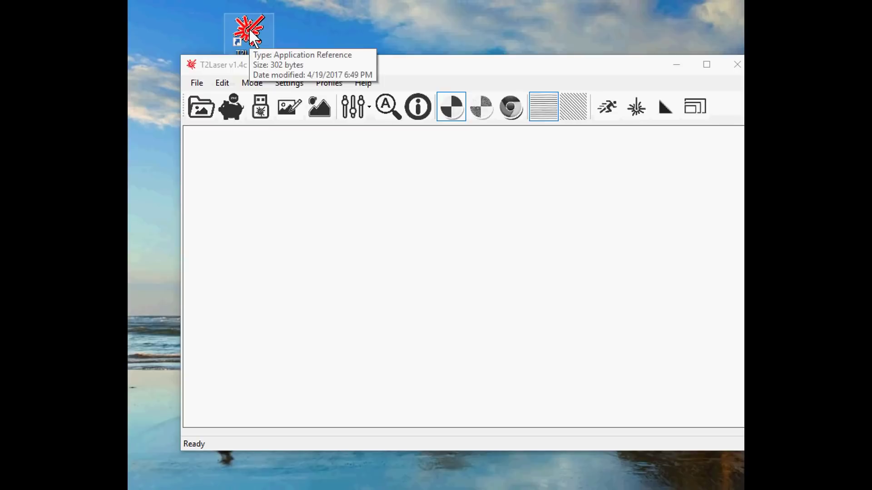
left_click_drag(252, 36, 594, 9)
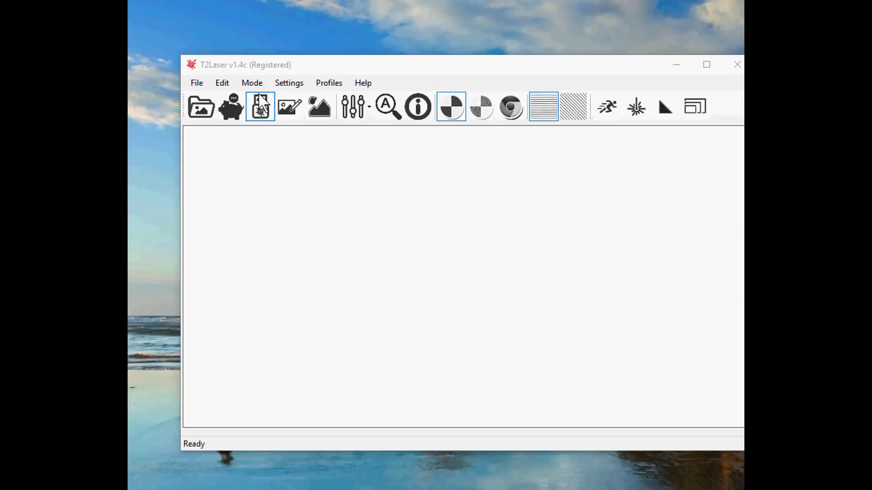
Open the laser controller and select COM3 as its connection port
left_click_drag(385, 68, 348, 69)
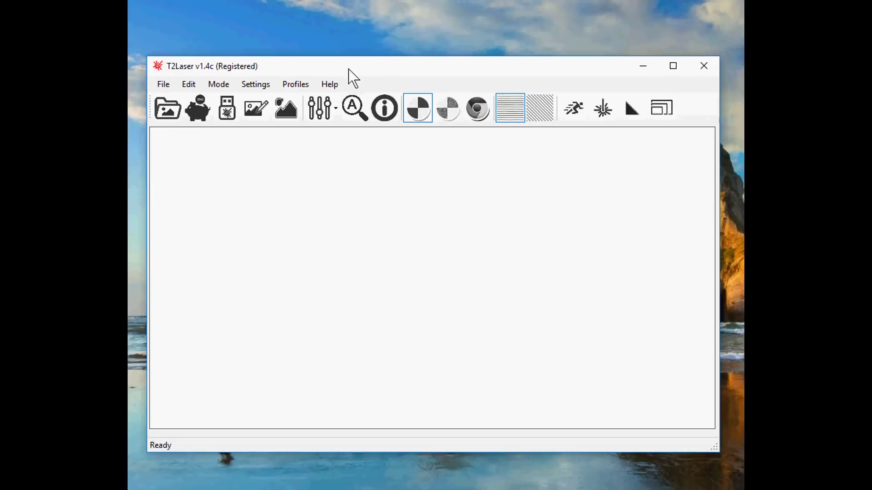
left_click(229, 111)
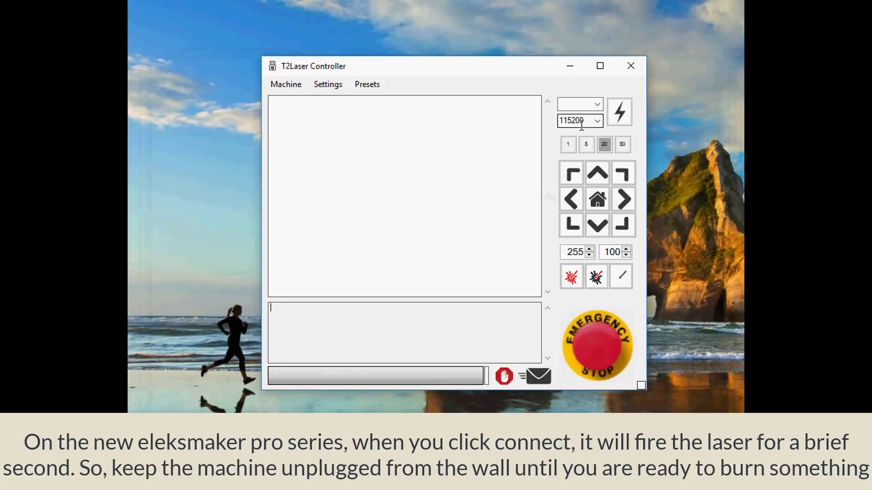
left_click(597, 105)
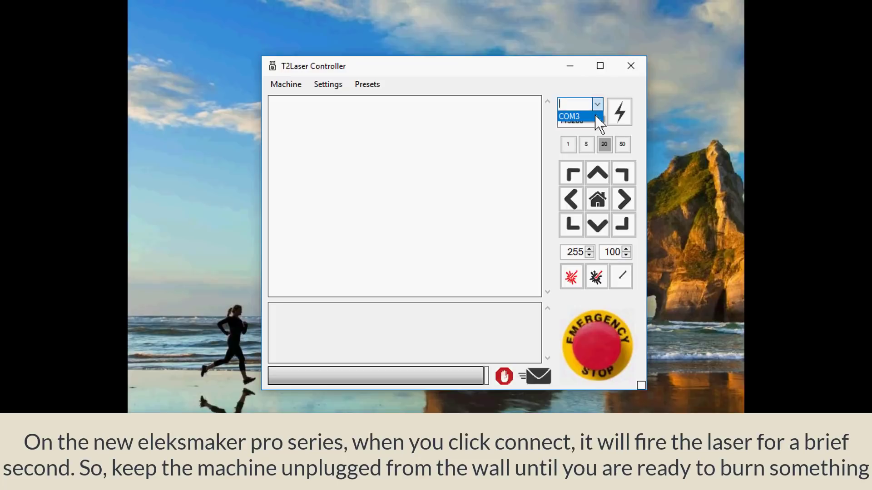
left_click(594, 116)
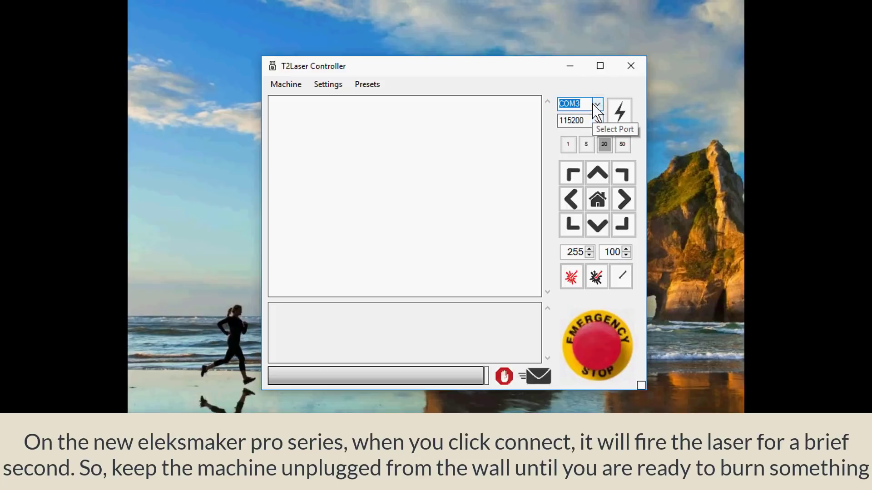
left_click(595, 104)
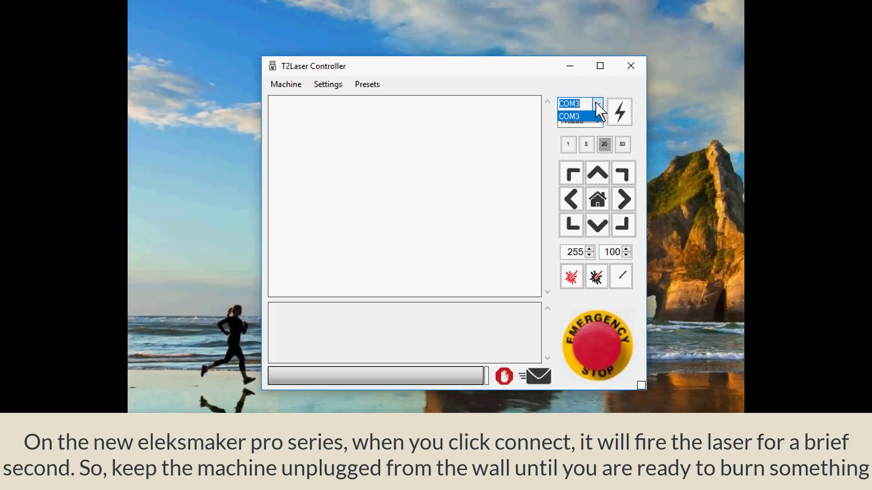
left_click(591, 117)
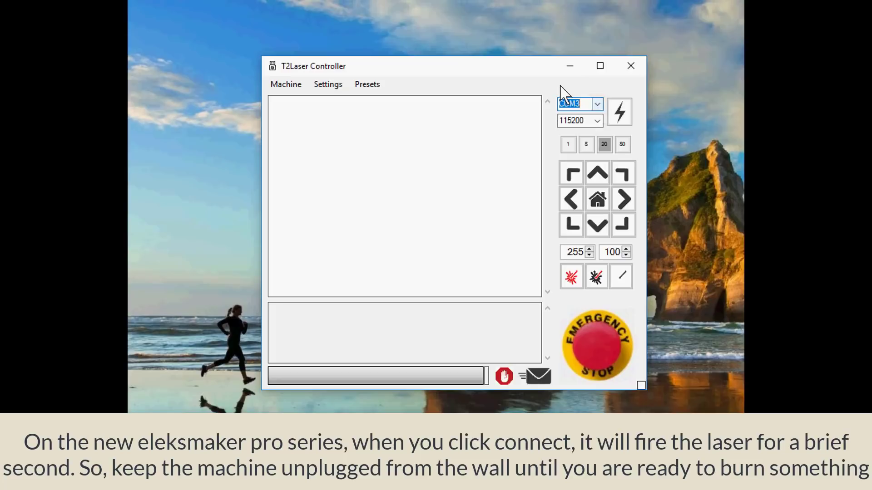
left_click(597, 104)
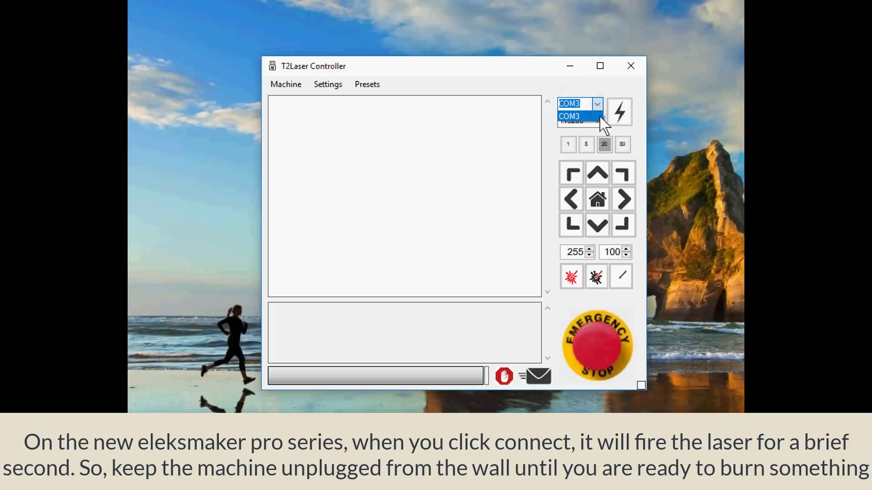
left_click(585, 88)
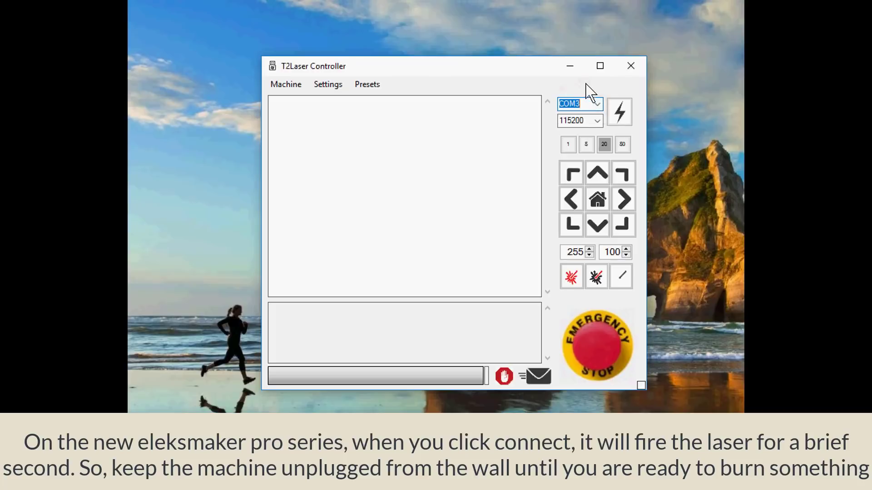
Keep the baud rate at 115200 and connect the controller to the laser machine
left_click(598, 120)
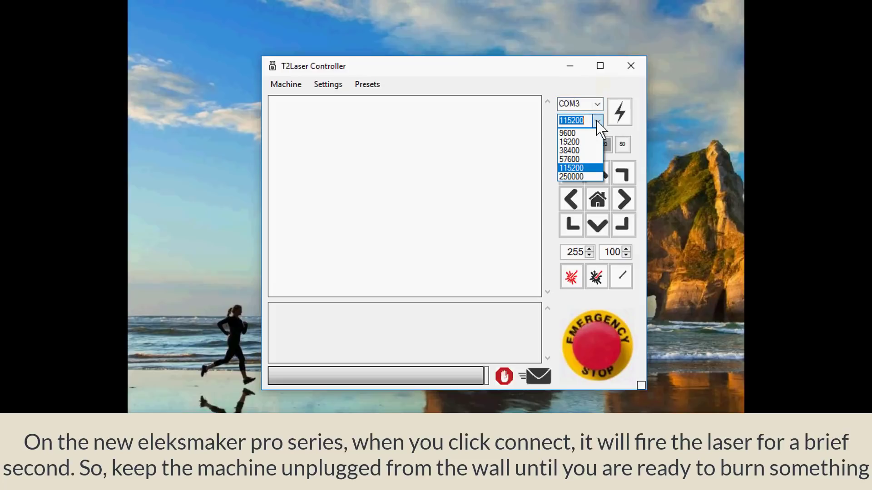
left_click(597, 121)
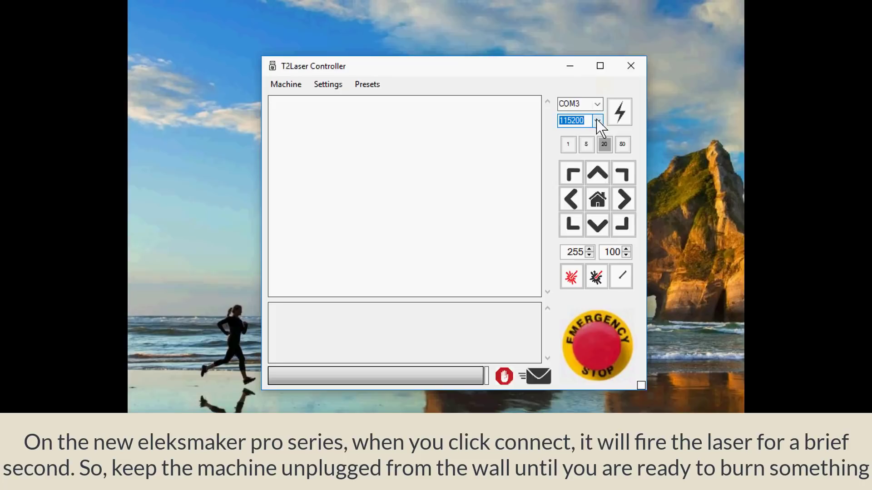
left_click(620, 113)
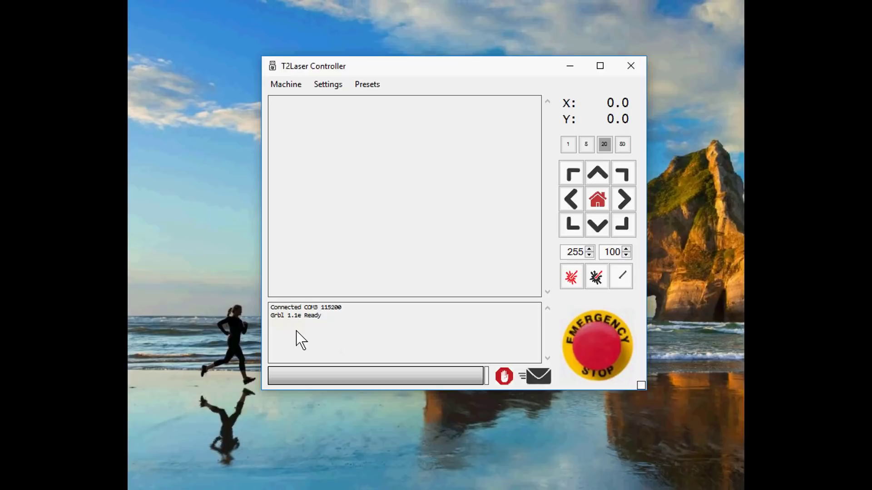
Upload the Grbl 1.1e firmware to the machine, overwriting the current firmware, and bring the upload progress window into view
left_click(286, 85)
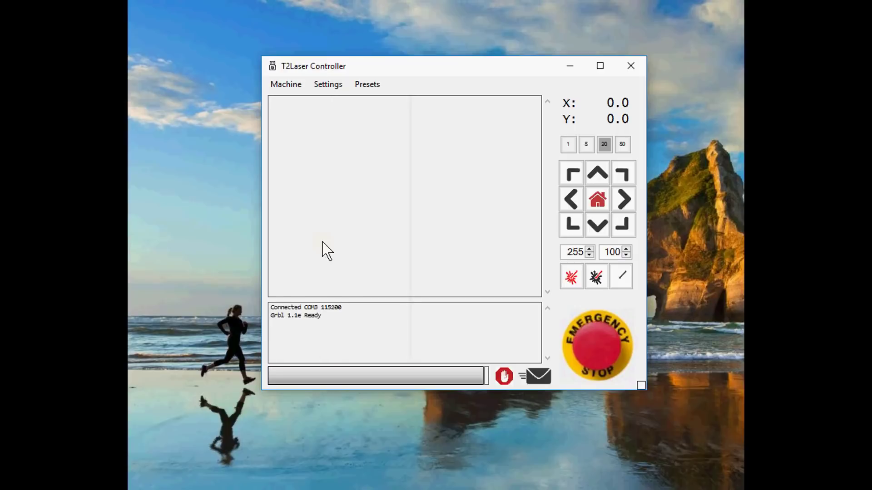
left_click(284, 84)
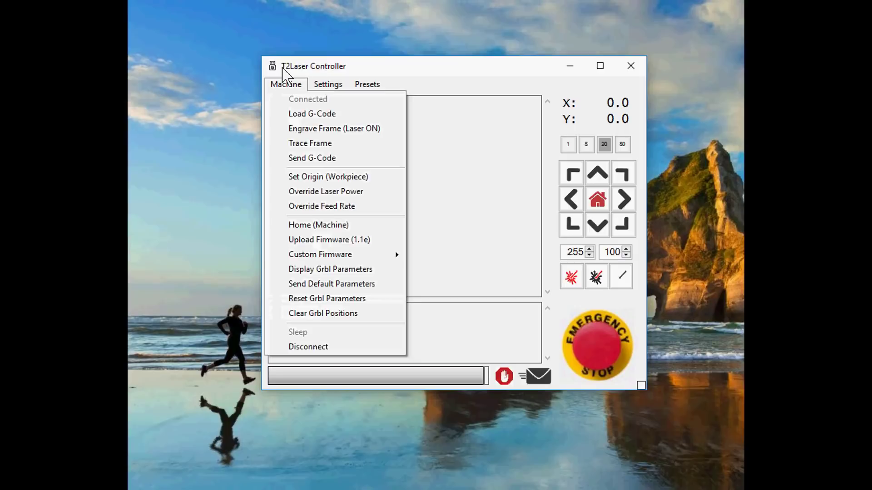
left_click(317, 240)
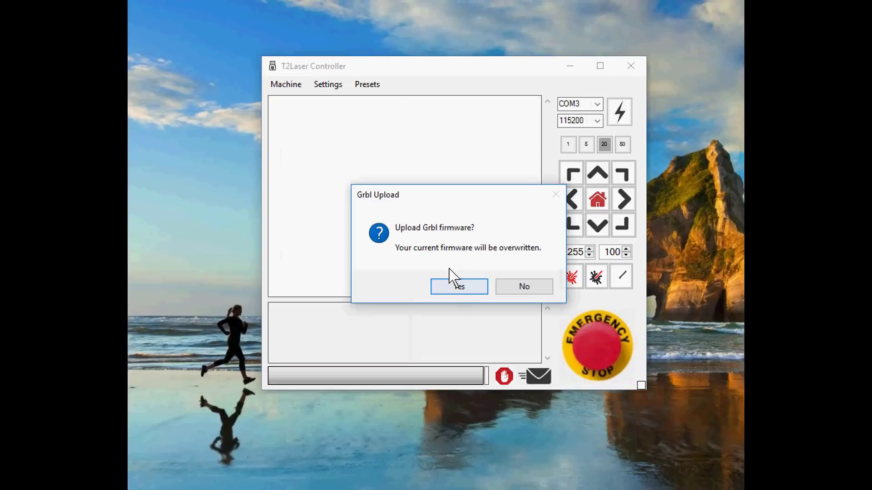
left_click(449, 293)
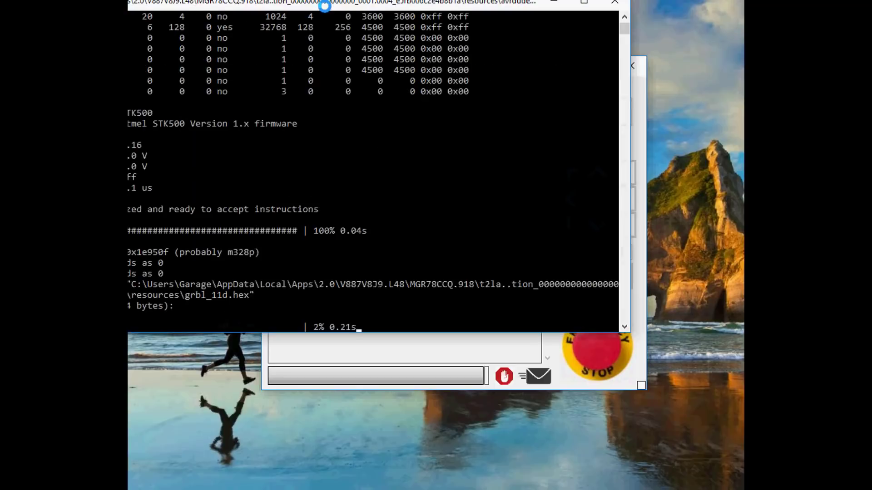
left_click_drag(332, 6, 444, 64)
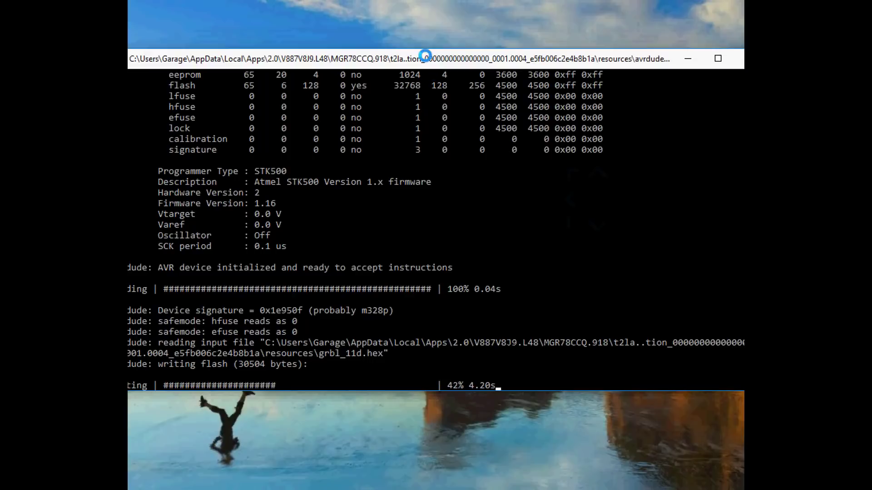
left_click_drag(419, 61, 429, 61)
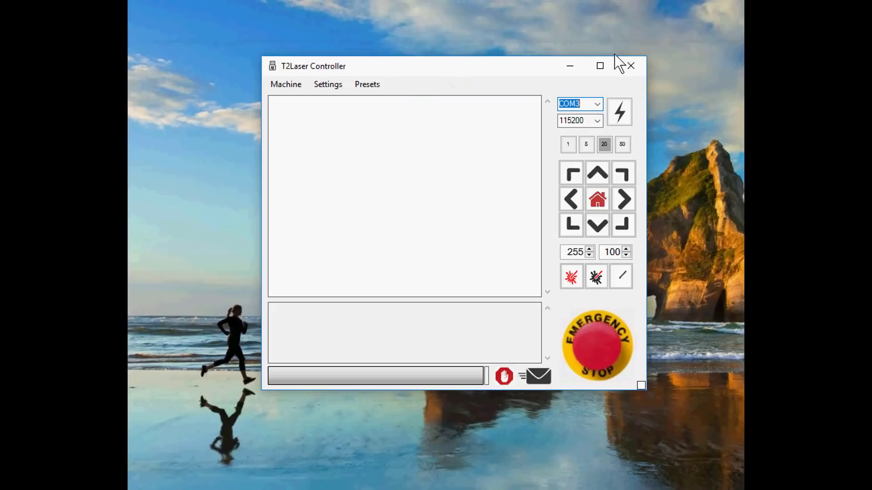
Reconnect to the machine and send the default Grbl parameters, accepting that the current settings are overwritten
left_click(620, 112)
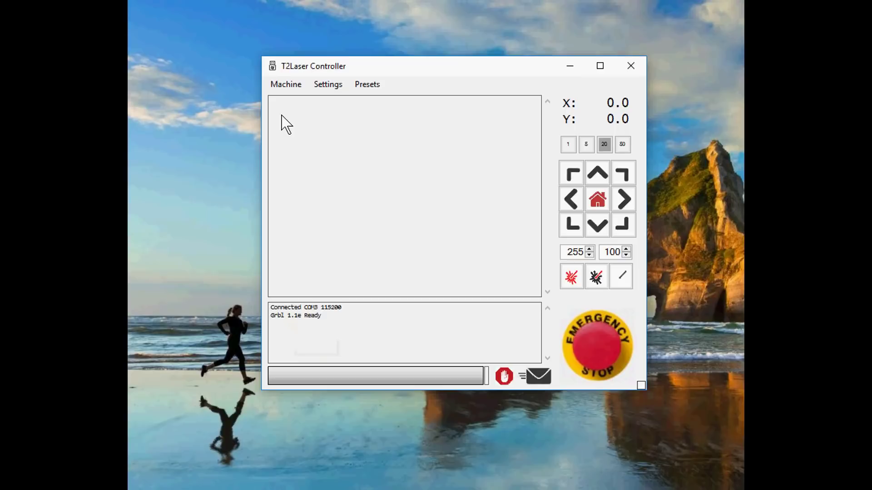
left_click(300, 87)
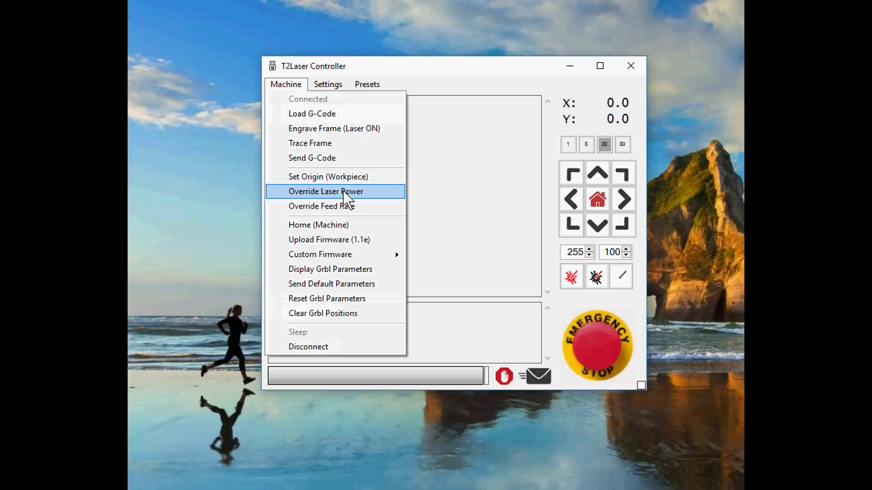
left_click(351, 287)
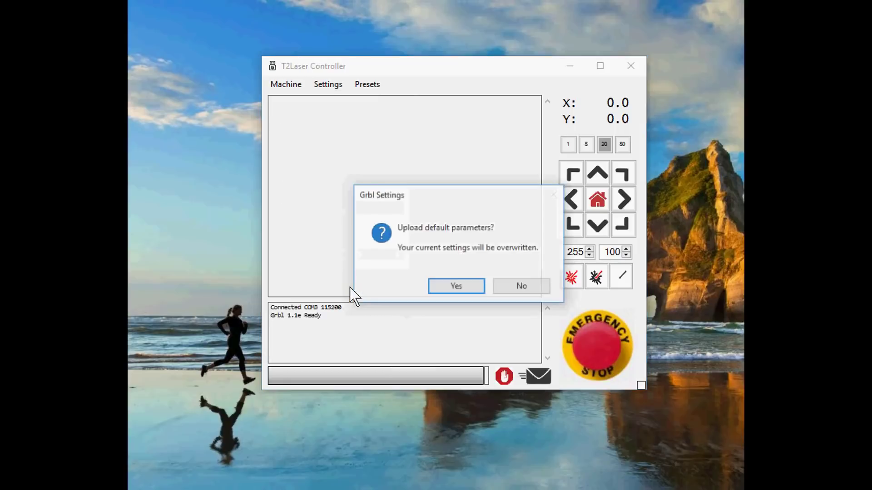
left_click(453, 287)
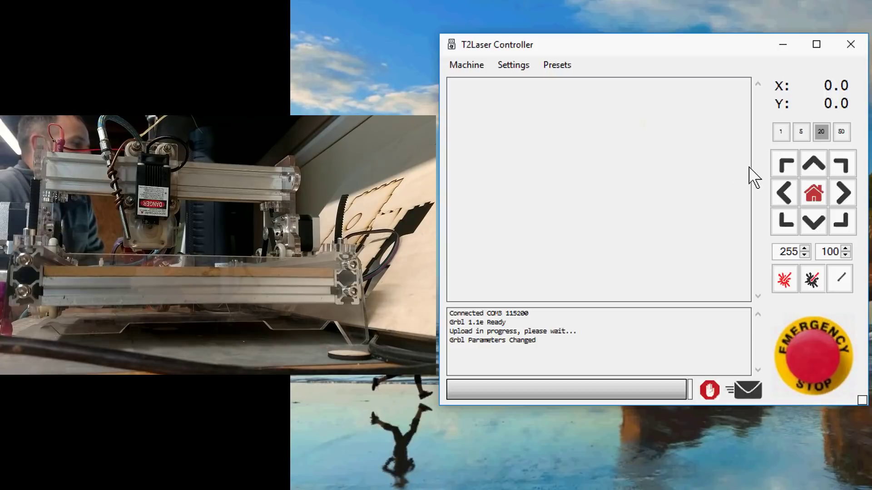
Test the axis directions by jogging the laser head 20 units in X+ and back twice, and once in Y-
left_click(845, 195)
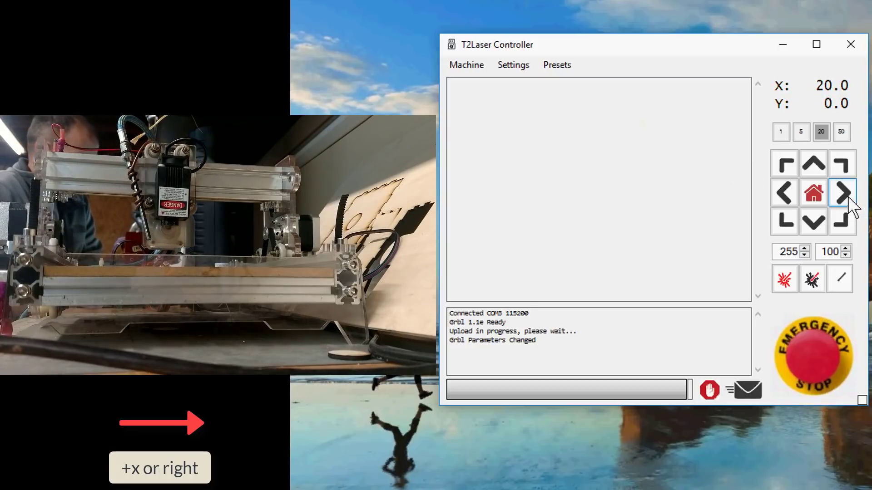
left_click(779, 199)
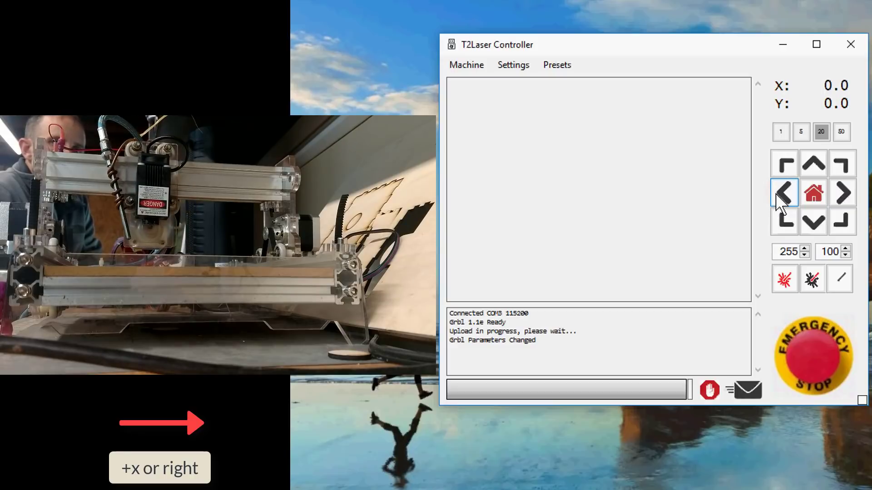
left_click(840, 194)
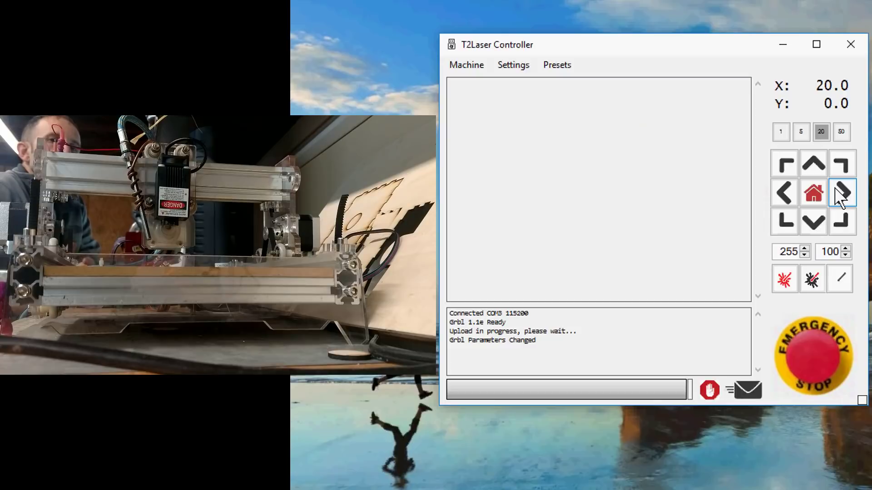
left_click(789, 202)
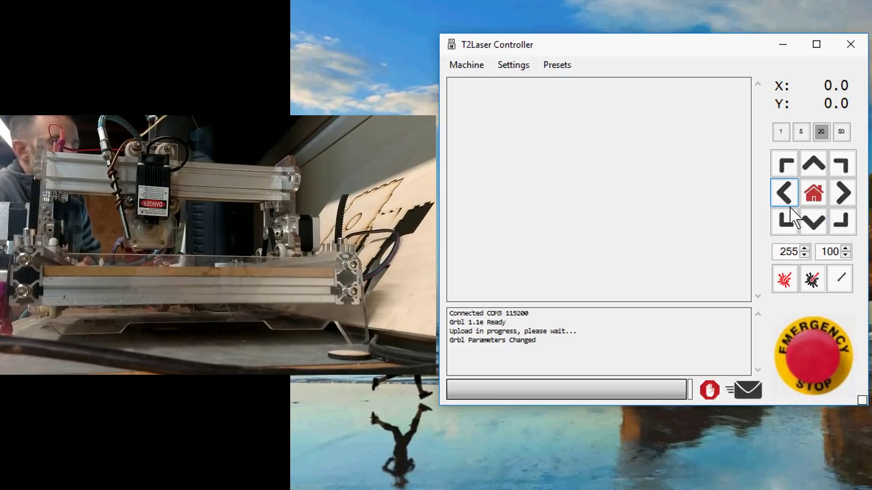
left_click(816, 221)
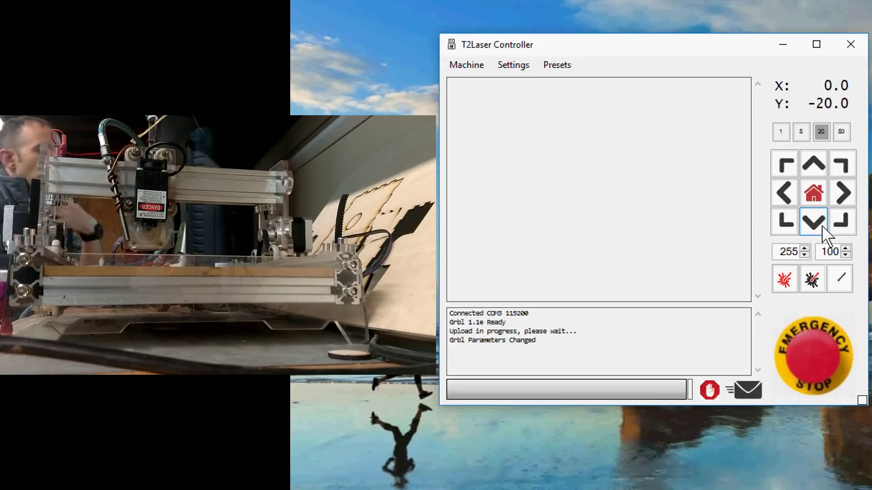
Turn on Reverse Y Axis Direction in the controller settings
left_click(515, 65)
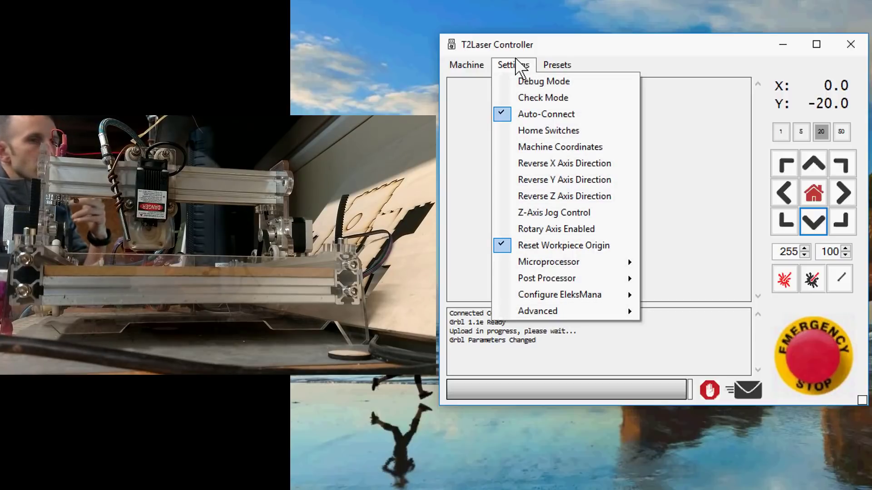
left_click(512, 60)
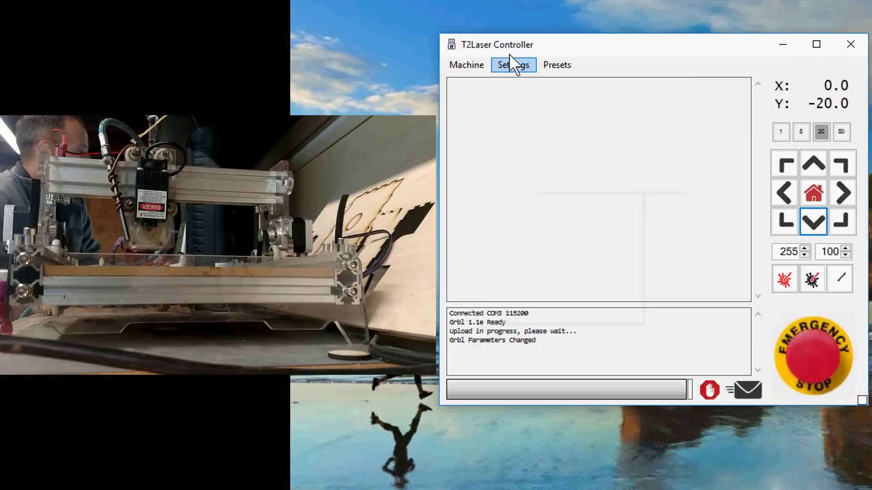
left_click(510, 57)
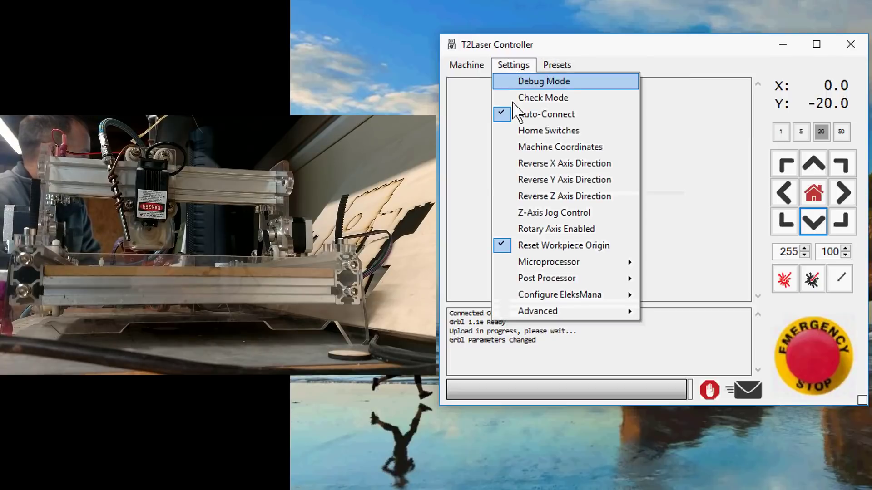
left_click(518, 181)
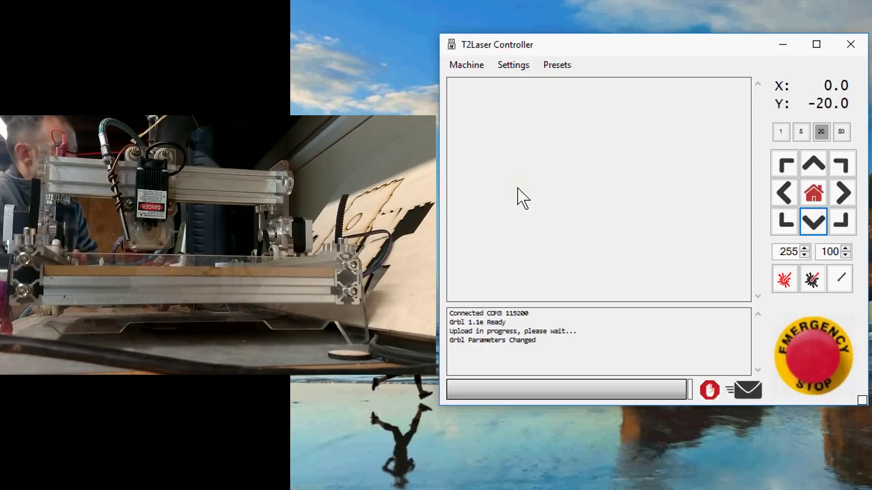
Retest the Y axis by jogging the laser head repeatedly in Y- and once back in Y+, in 20-unit steps
left_click(815, 230)
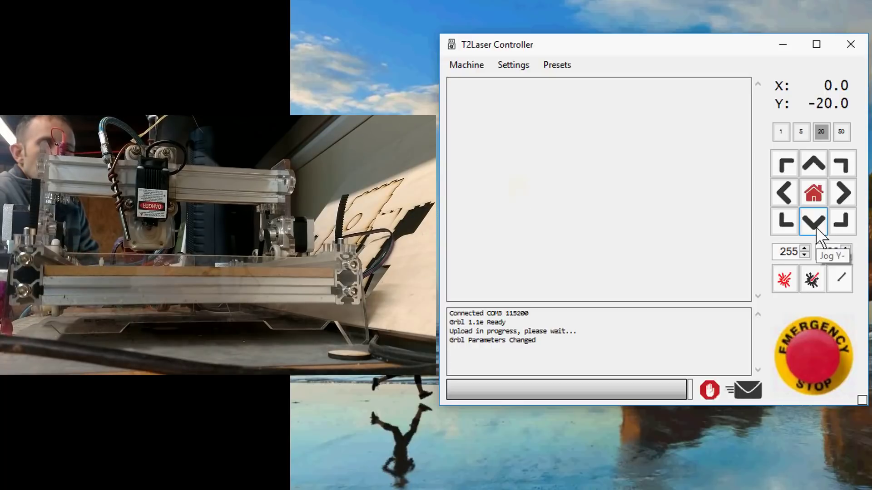
left_click(815, 227)
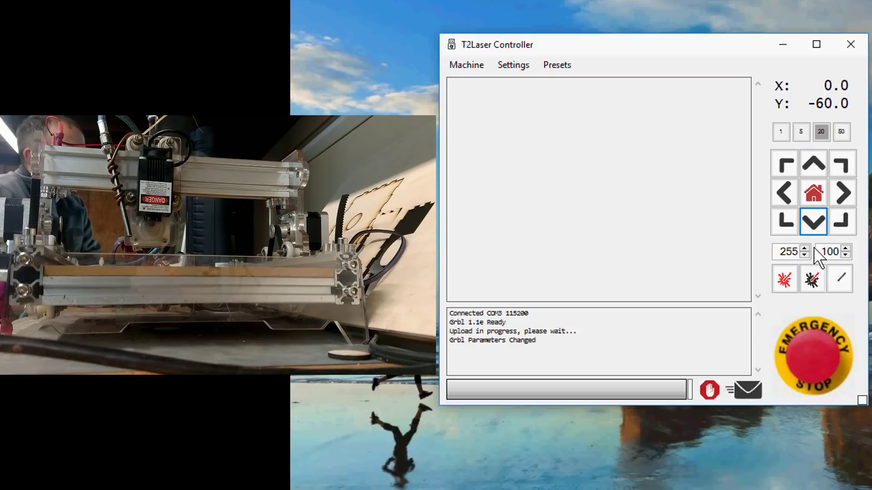
left_click(814, 225)
left_click(814, 169)
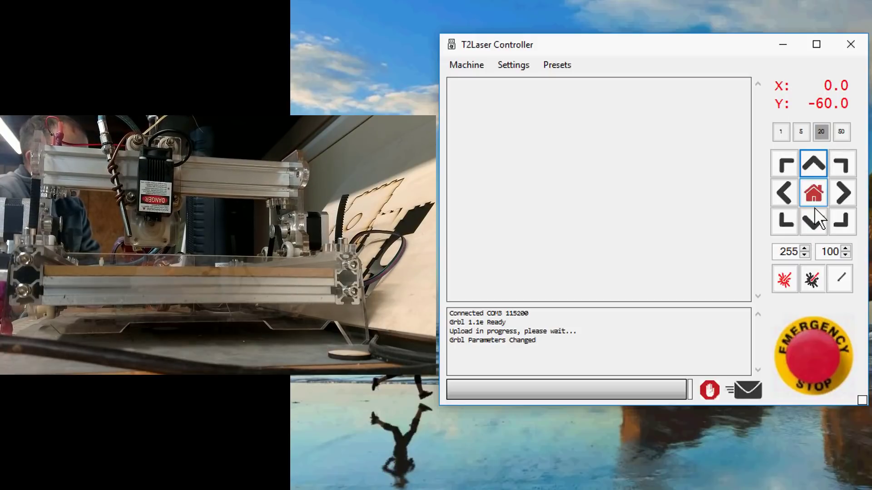
Jog the laser head 20 mm in Y-, and back in Y+ by 1, 5 and 20 mm to compare the step distances
left_click(815, 221)
left_click(781, 132)
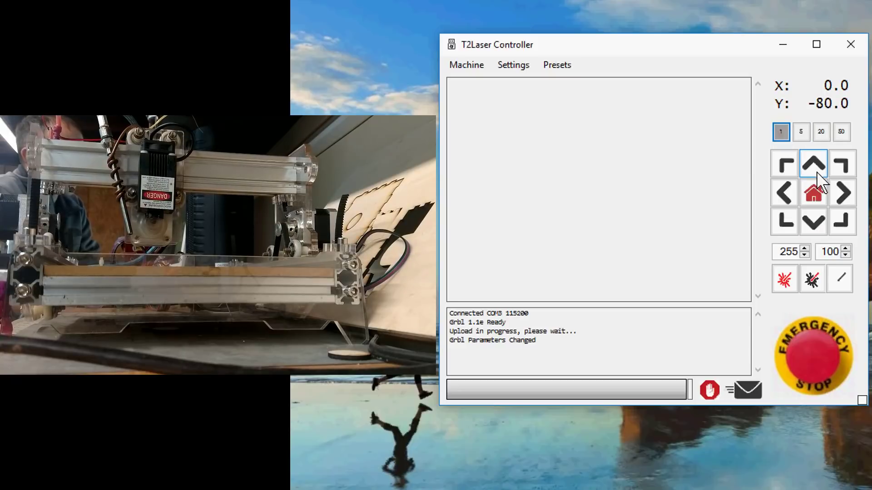
left_click(817, 162)
left_click(801, 132)
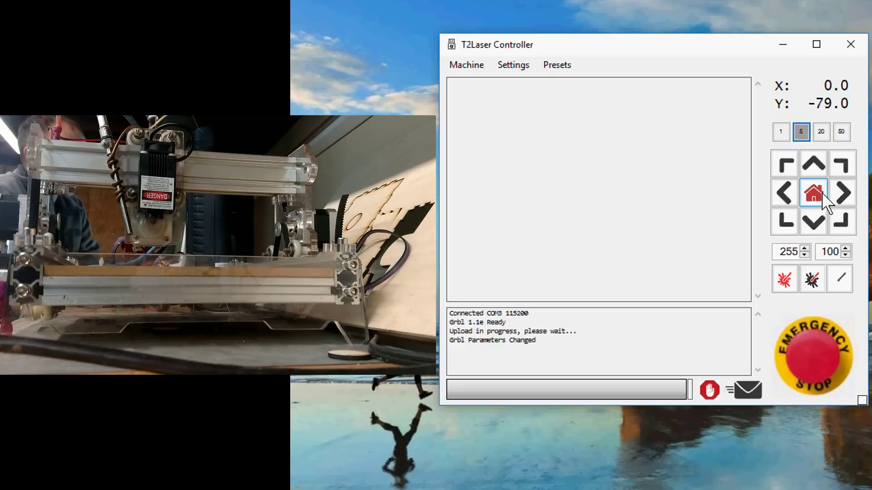
left_click(822, 168)
left_click(821, 132)
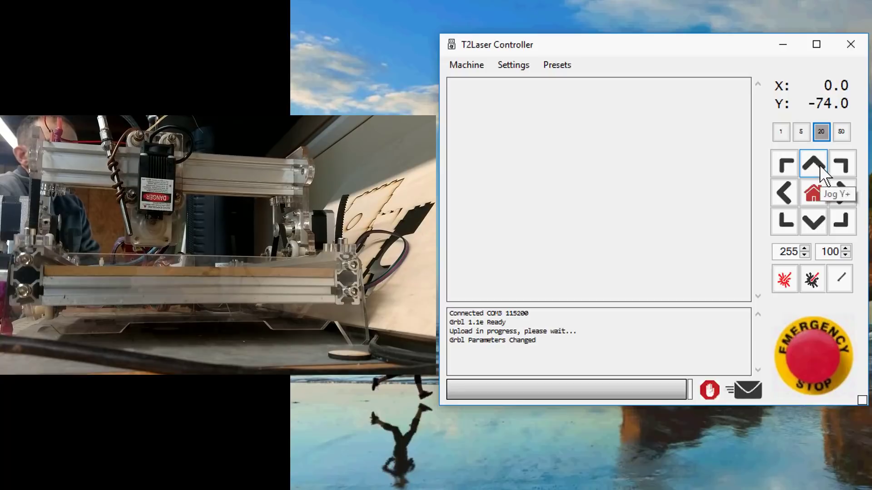
left_click(822, 169)
Reduce the jog step distance to 1 mm and jog the laser head five times in Y+
left_click(844, 134)
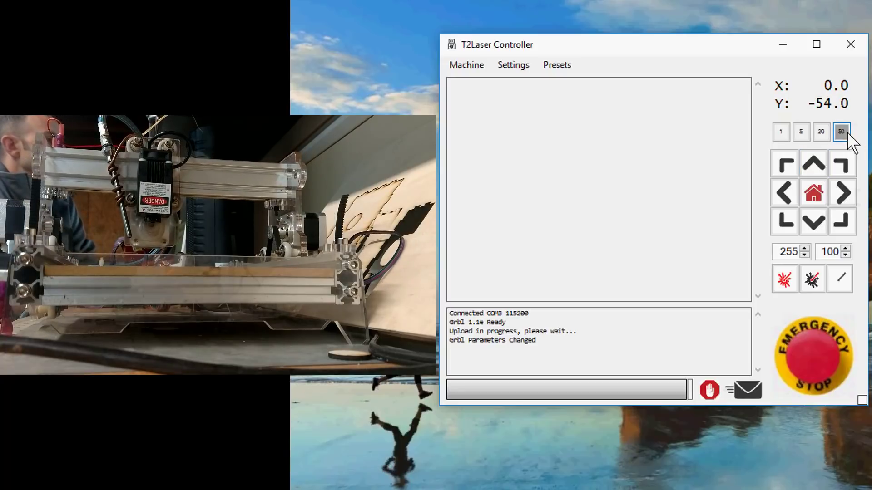
left_click(780, 133)
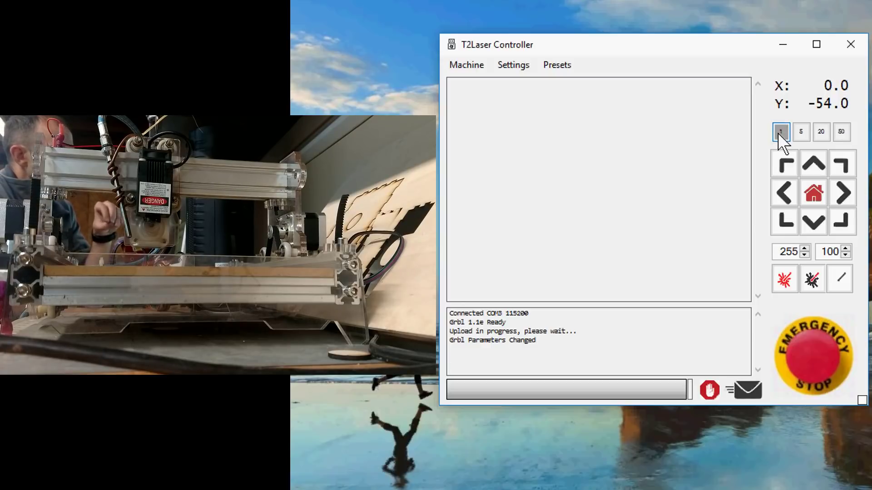
left_click(817, 160)
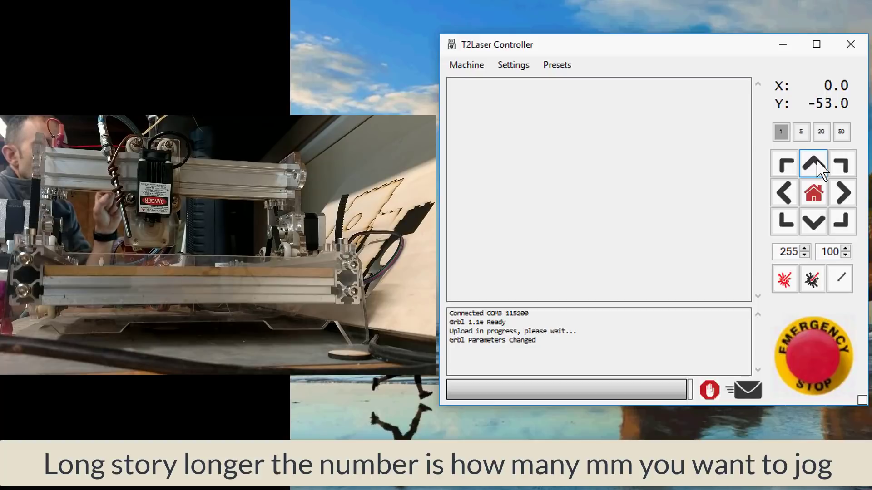
left_click(817, 159)
left_click(816, 160)
left_click(816, 160)
left_click(817, 159)
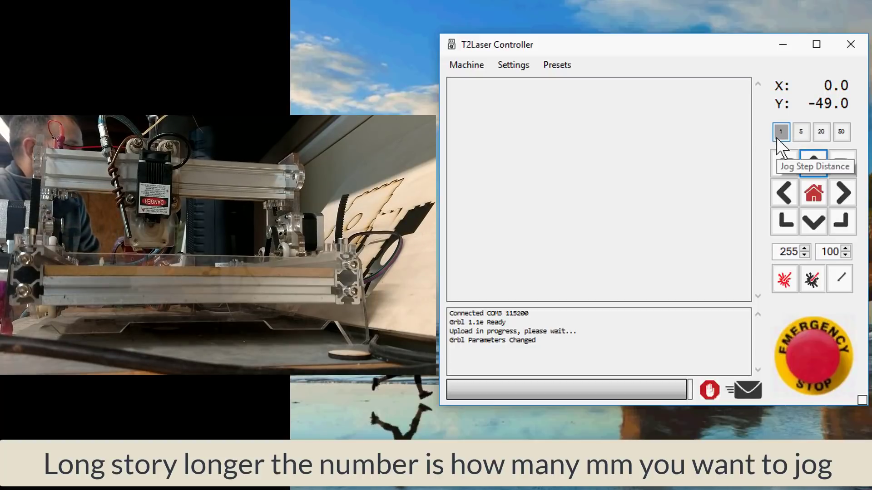
Set the jog step distance to 5 mm and test both axes by jogging the head back and forth in Y and X
left_click(801, 132)
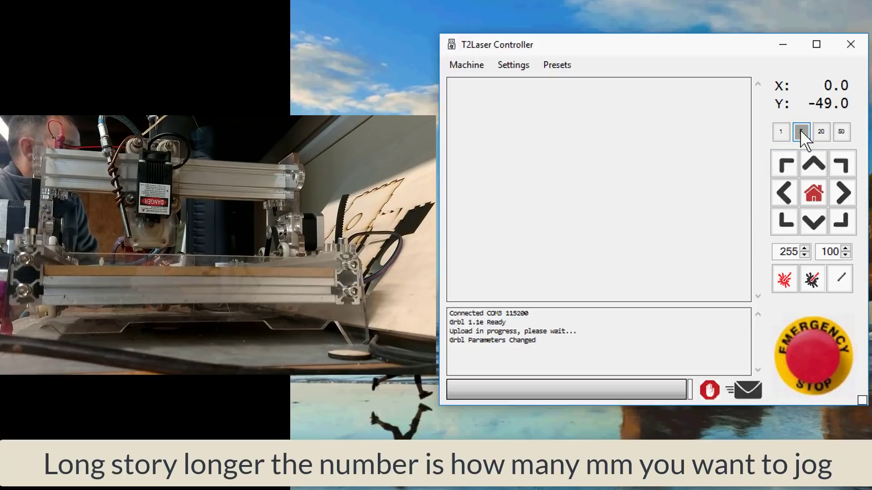
left_click(819, 166)
left_click(817, 224)
left_click(817, 225)
left_click(816, 224)
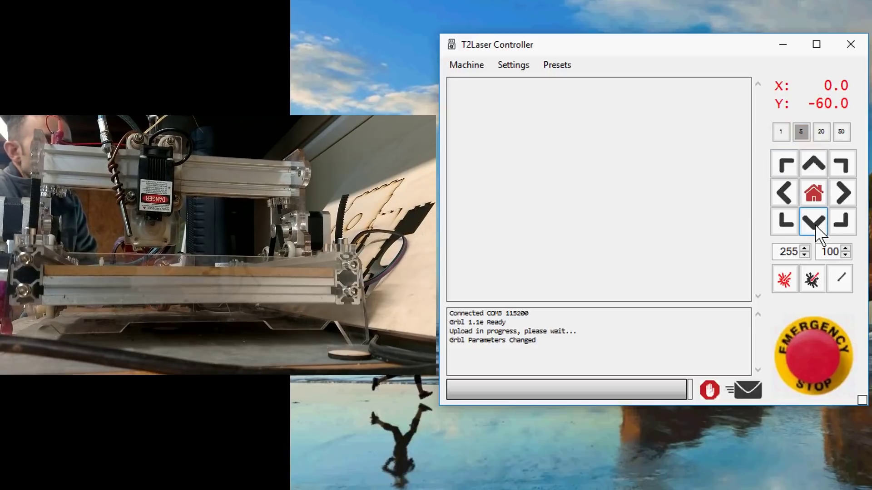
left_click(783, 193)
left_click(842, 192)
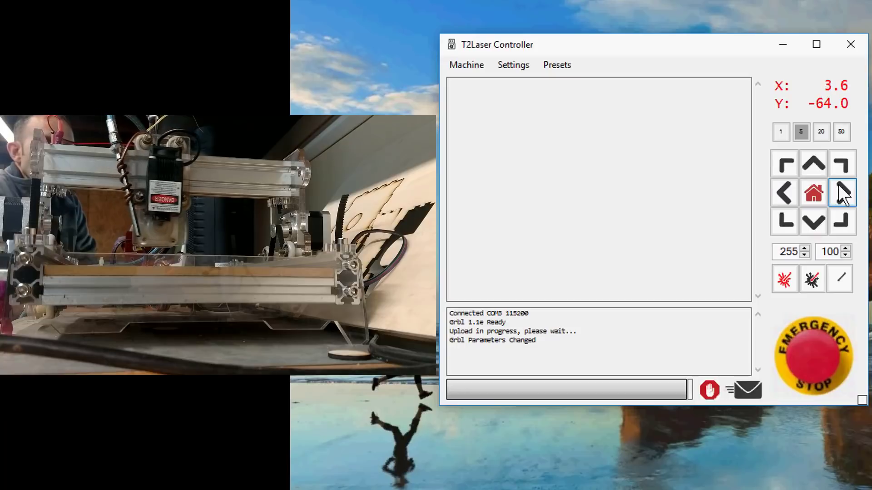
left_click(785, 194)
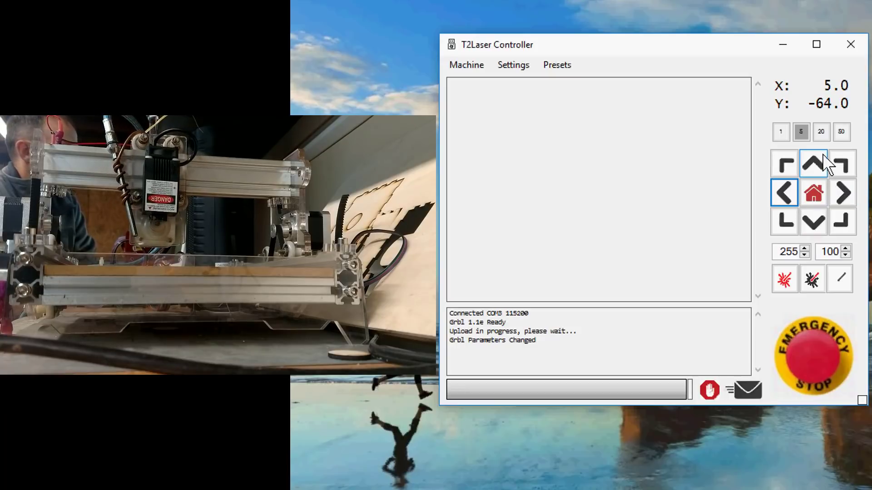
Move the laser head to X 20, Y -39 with 5 mm jogs in Y+ and X+
left_click(818, 172)
left_click(816, 171)
left_click(816, 171)
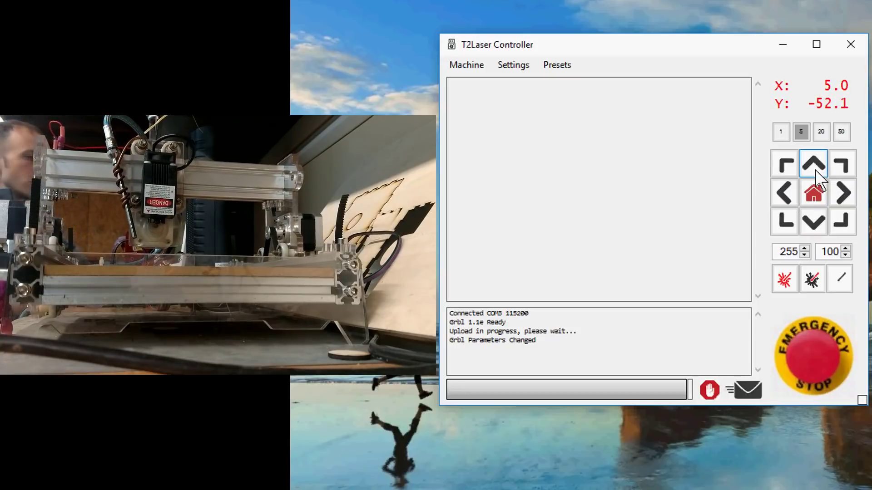
left_click(841, 187)
left_click(841, 186)
left_click(841, 186)
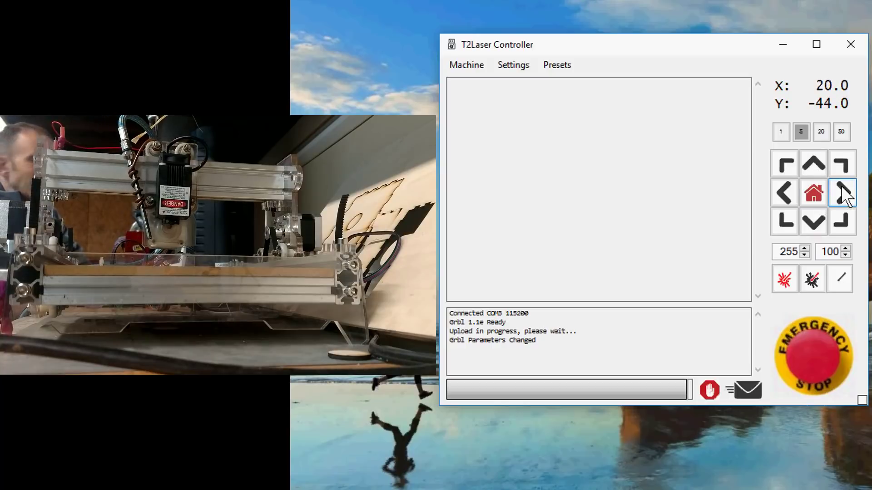
left_click(814, 159)
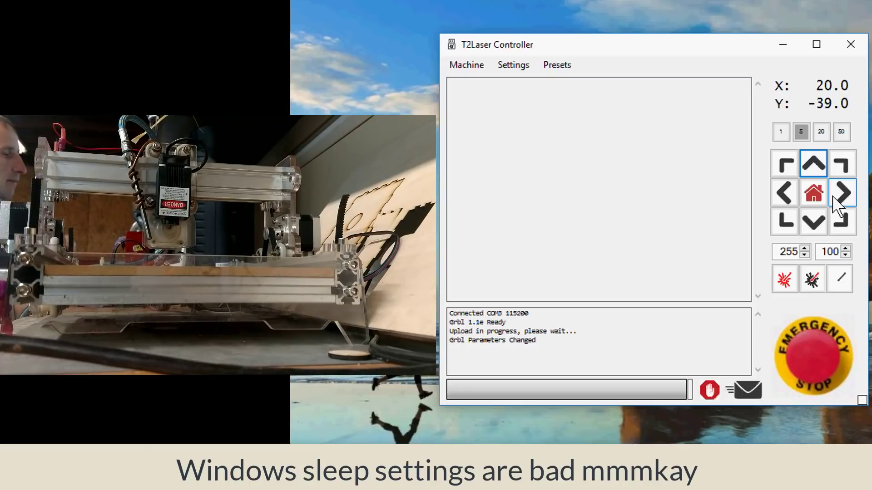
left_click(529, 66)
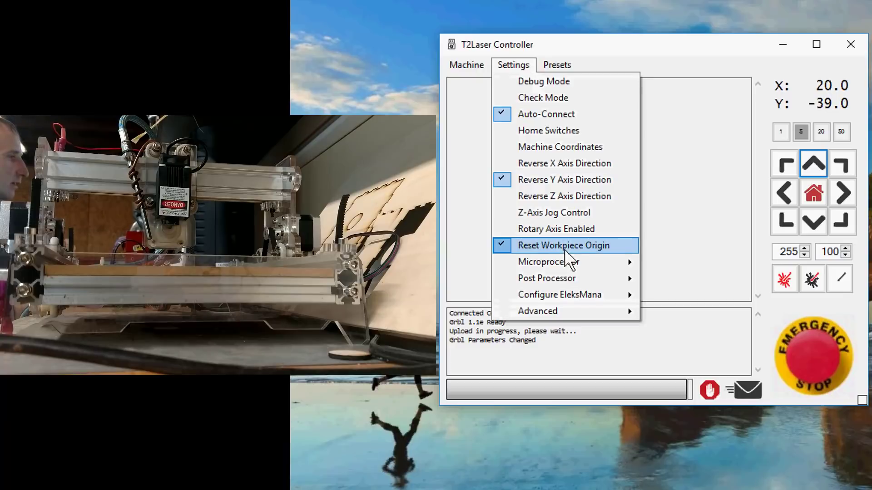
mouse_move(569, 309)
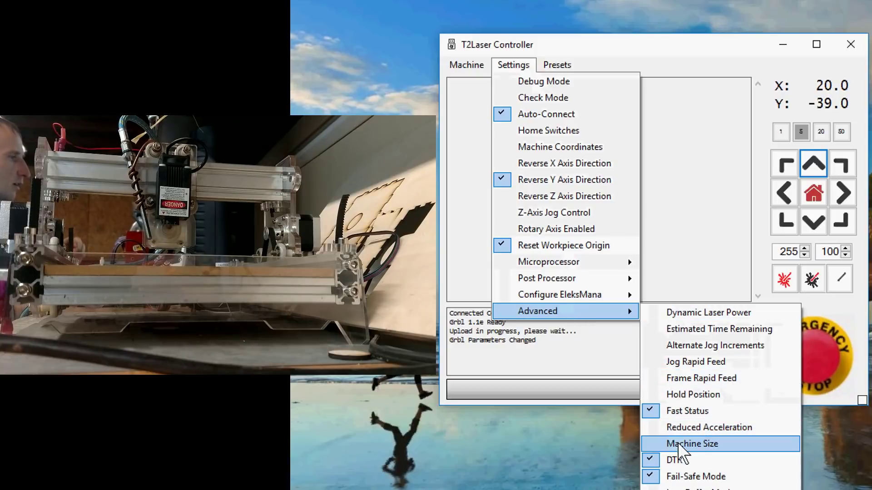
left_click(698, 269)
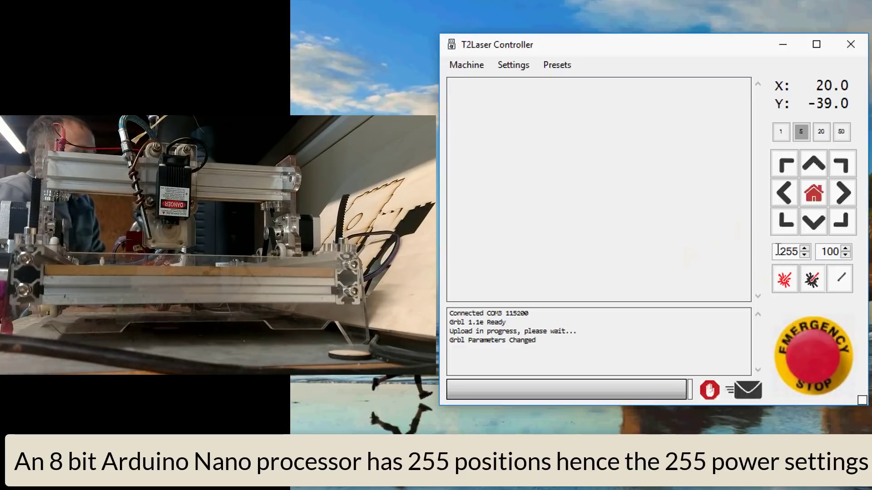
Set the manual laser power to 10 and test it by turning the laser on and off
left_click_drag(781, 252, 800, 255)
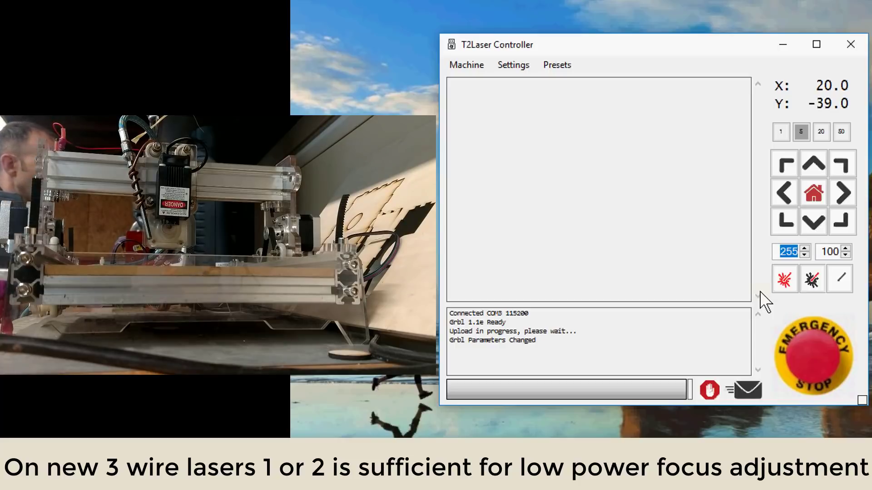
type("10")
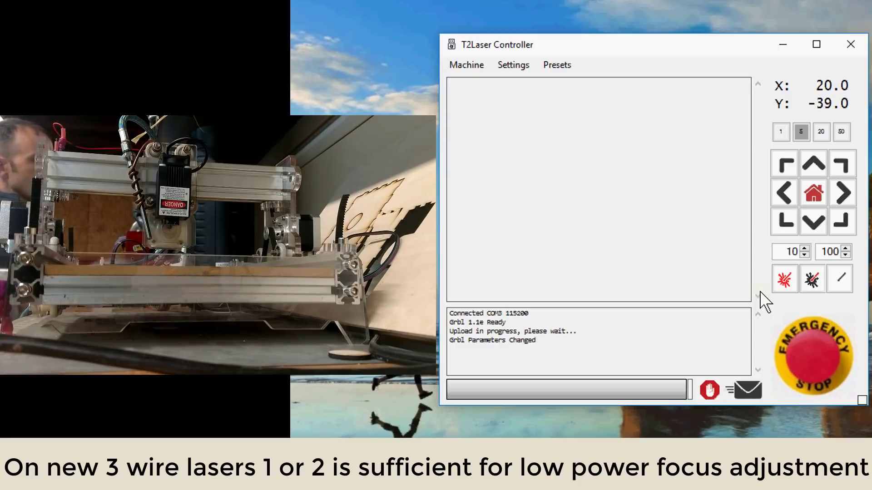
left_click(790, 274)
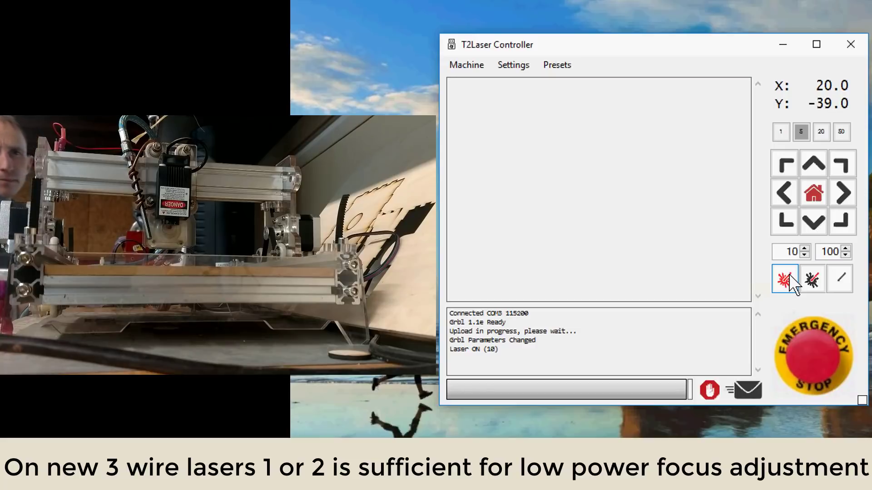
left_click(839, 277)
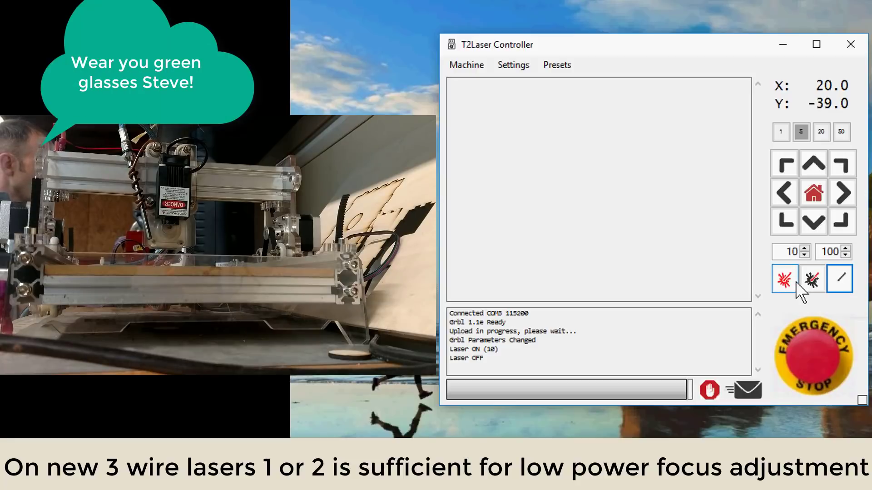
Raise the manual laser power to 50 and test it by turning the laser on and off twice
double_click(793, 252)
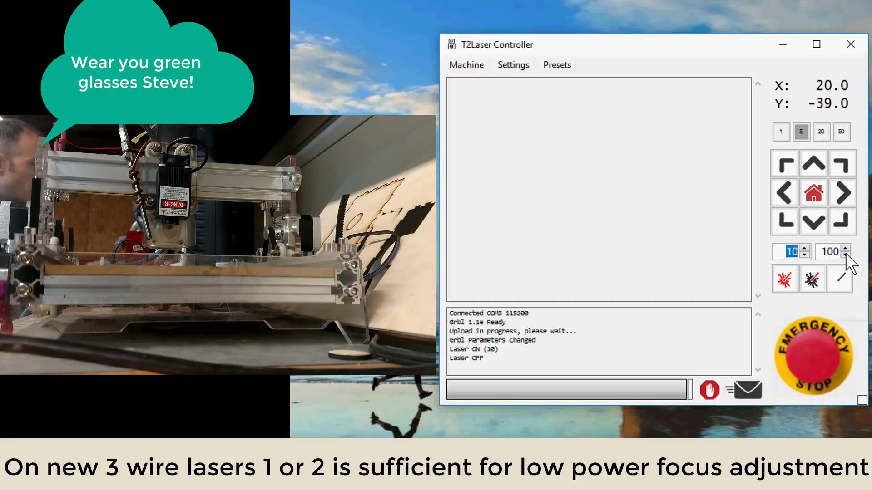
type("50")
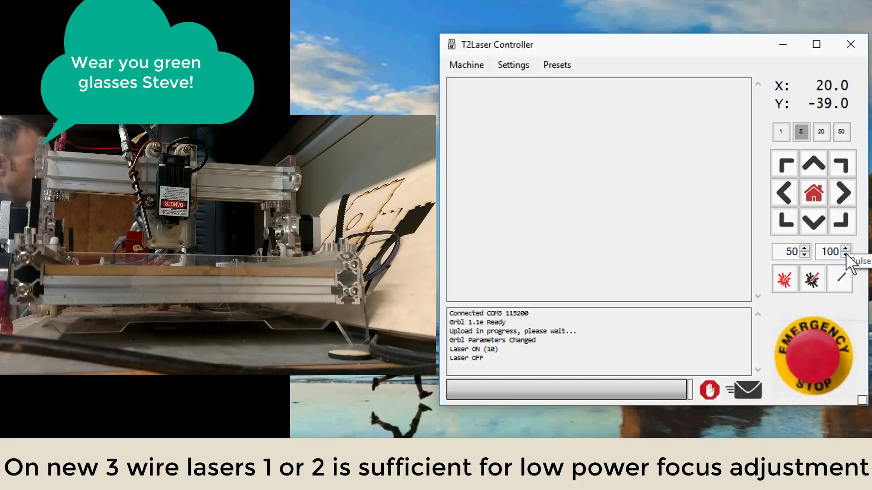
left_click(782, 284)
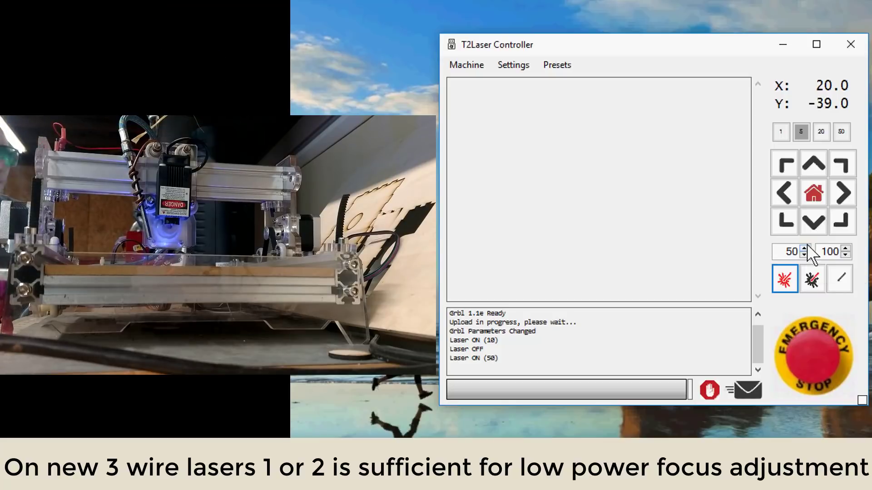
left_click(840, 279)
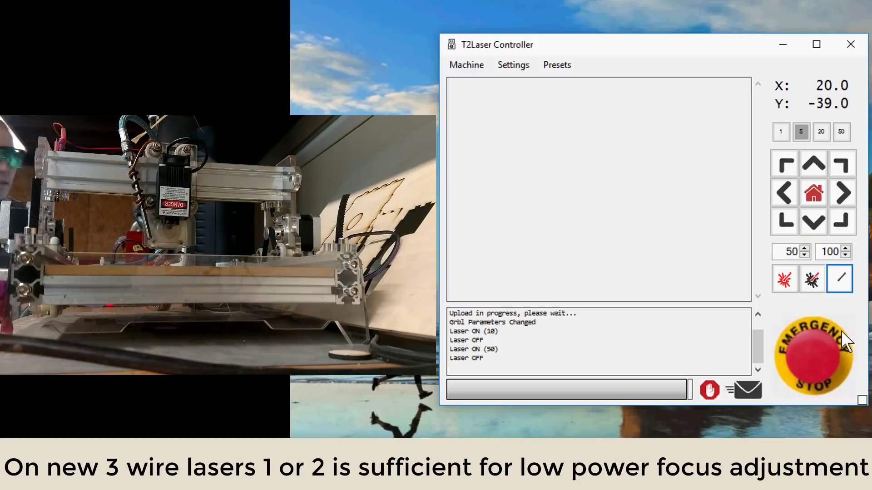
left_click(793, 286)
left_click(852, 283)
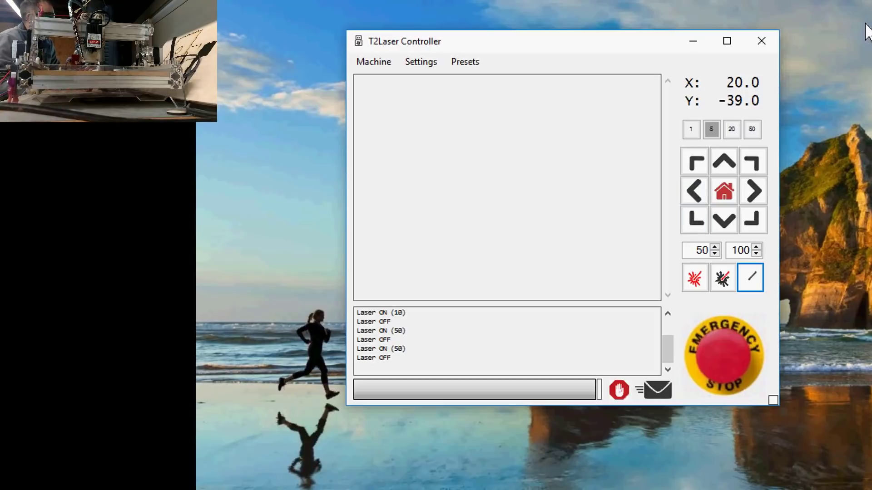
Close the controller window to return to the main T2Laser window
left_click(754, 39)
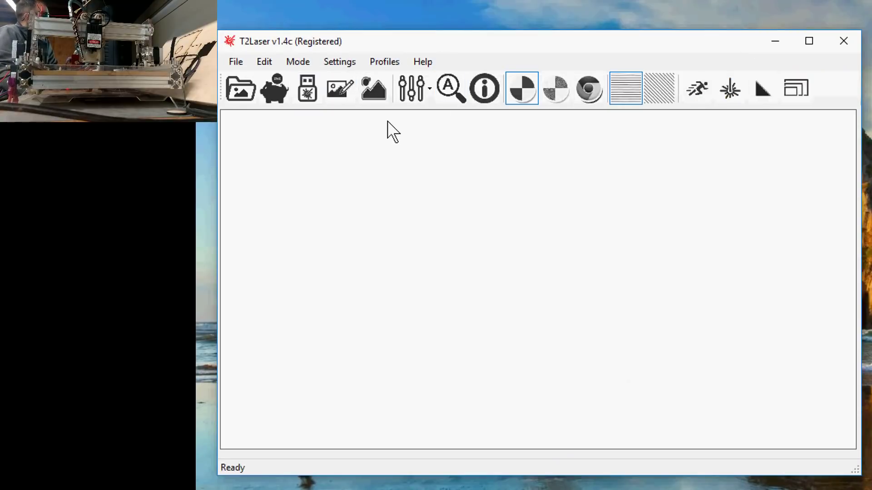
left_click(290, 62)
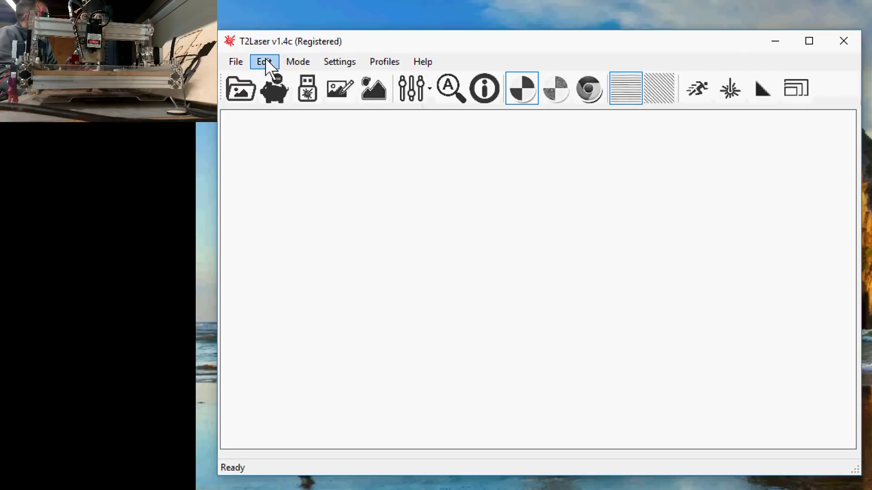
mouse_move(327, 65)
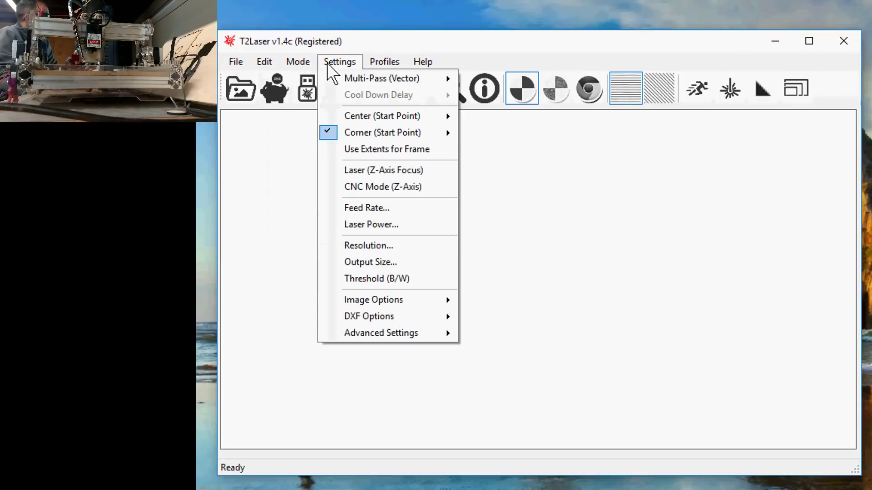
left_click(469, 61)
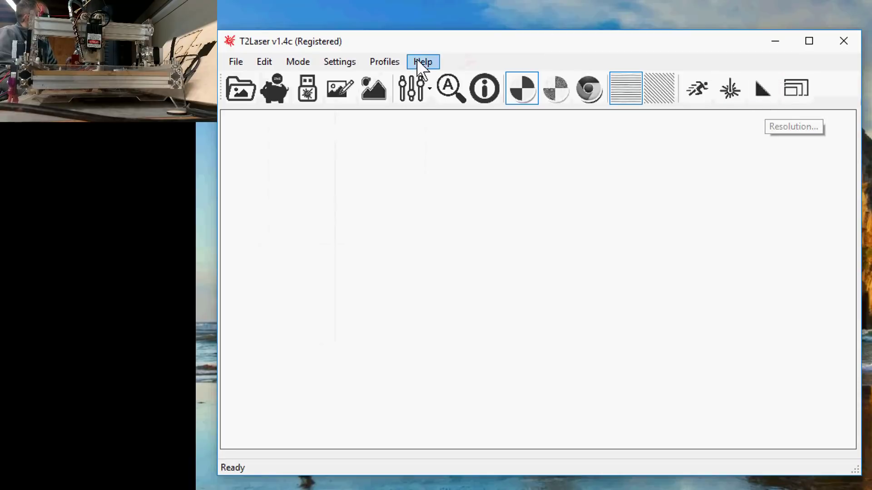
Load the D50mm Circle sample, enlarge it with auto zoom and show its drawing information
left_click(390, 63)
mouse_move(420, 66)
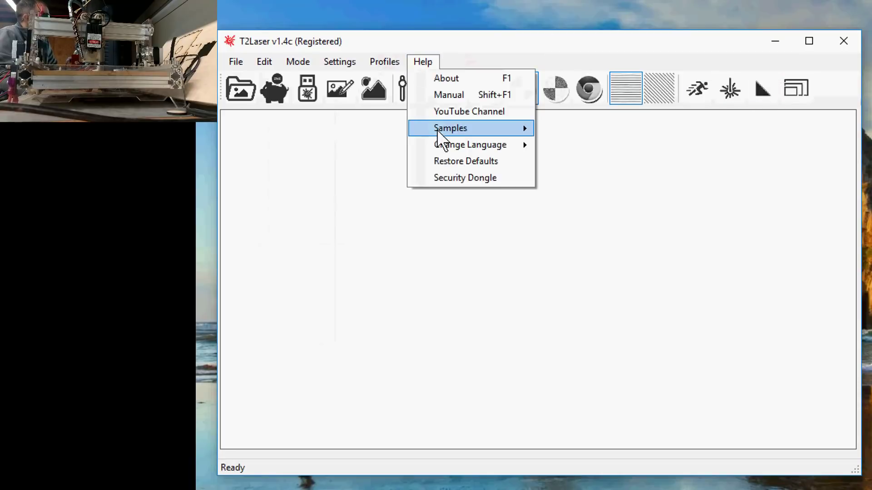
mouse_move(437, 130)
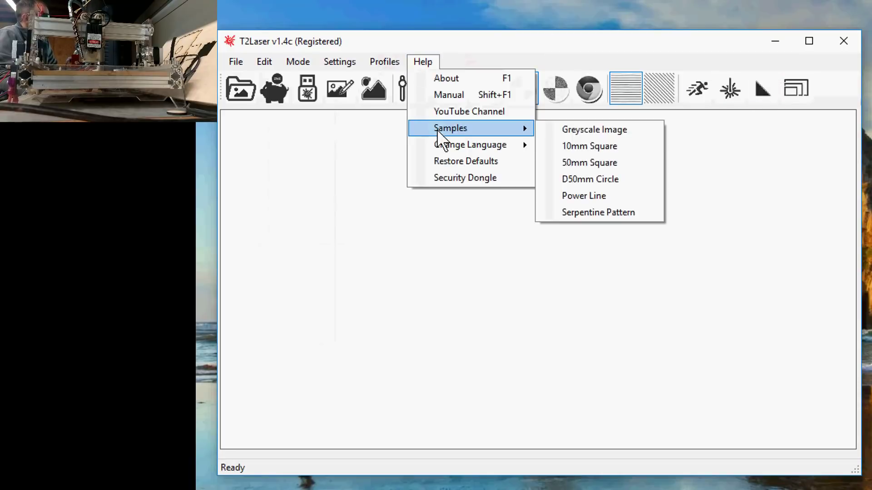
left_click(619, 180)
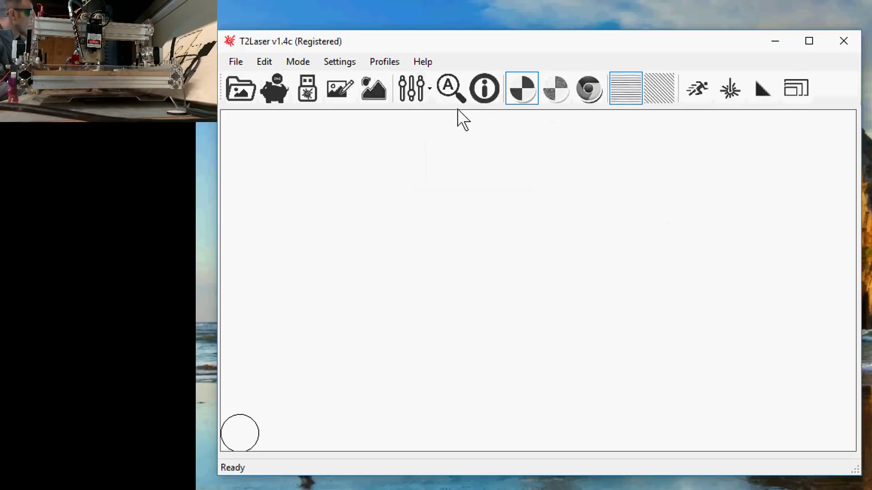
left_click(450, 86)
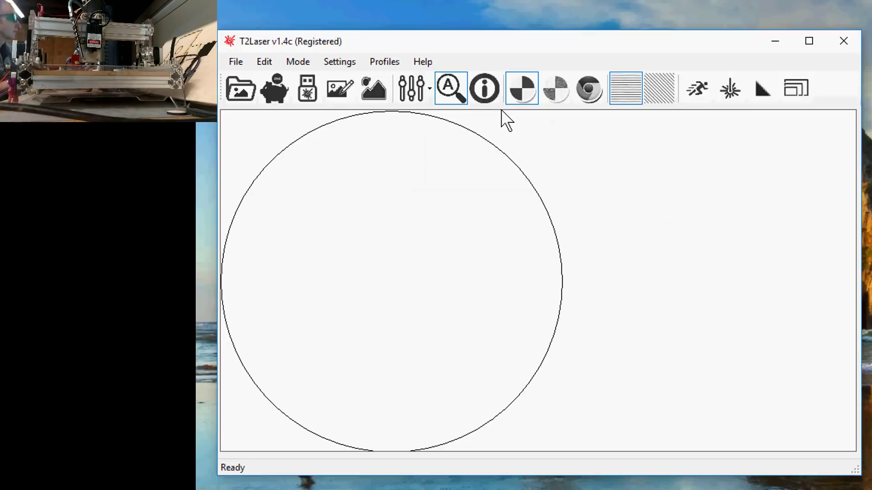
left_click(481, 89)
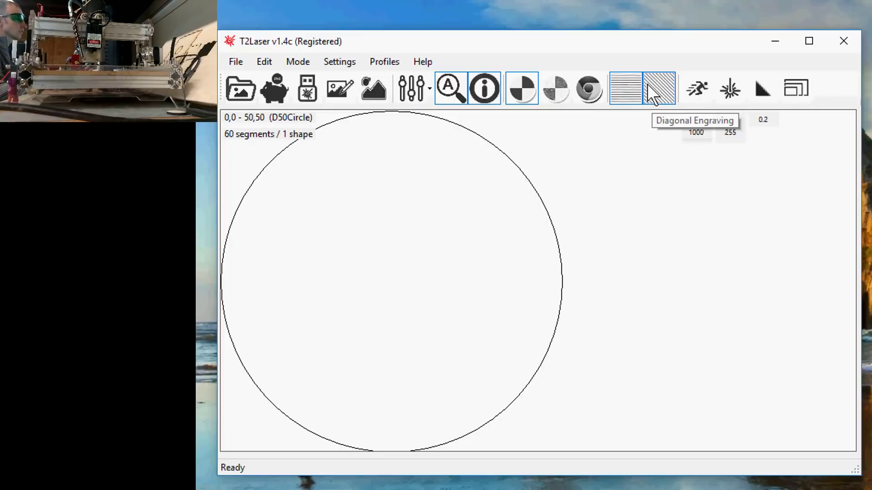
Try engraving feed rates of 100 and 3000 with the vector rate linked
left_click(698, 93)
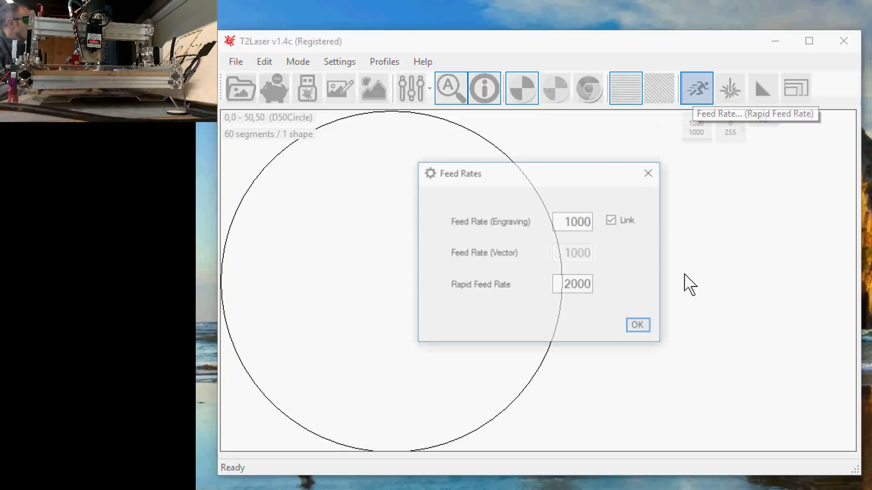
double_click(562, 224)
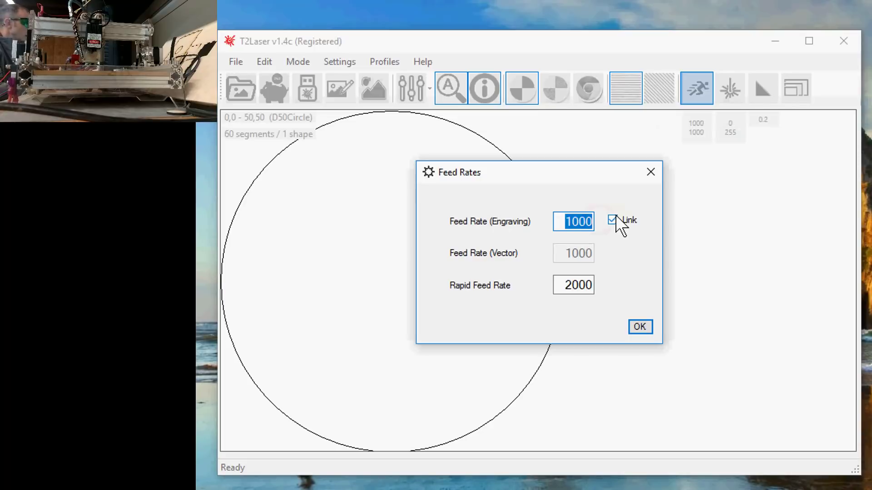
type("100")
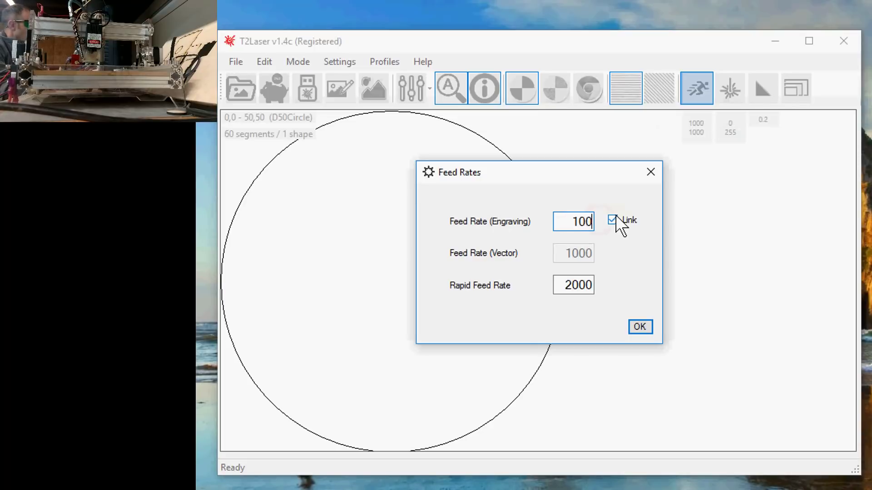
key("BackSpace")
key("BackSpace")
key("BackSpace")
type("3000")
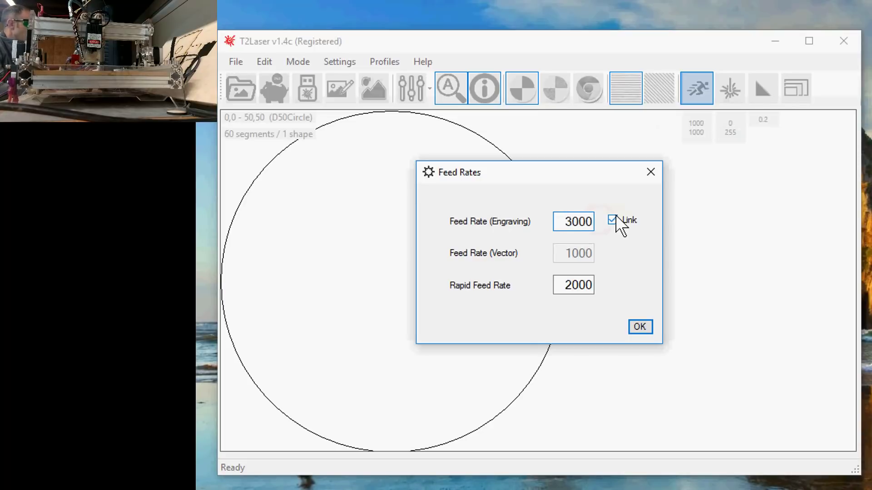
Set the engraving feed rate to 1000 and accept the laser power range of 0 to 255
key("BackSpace")
key("BackSpace")
key("BackSpace")
key("BackSpace")
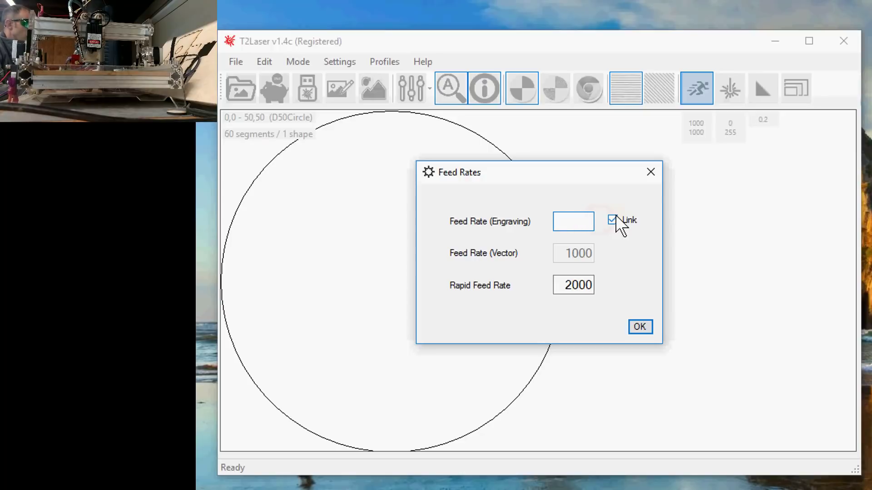
type("1000")
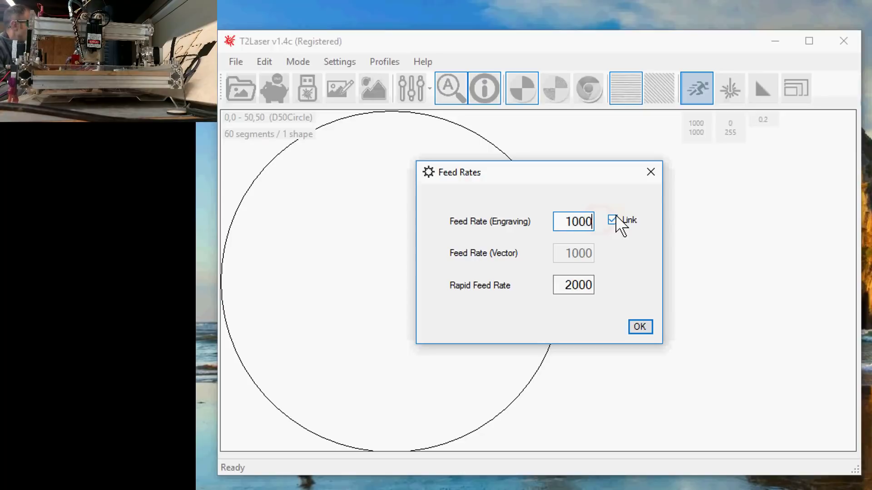
left_click(641, 329)
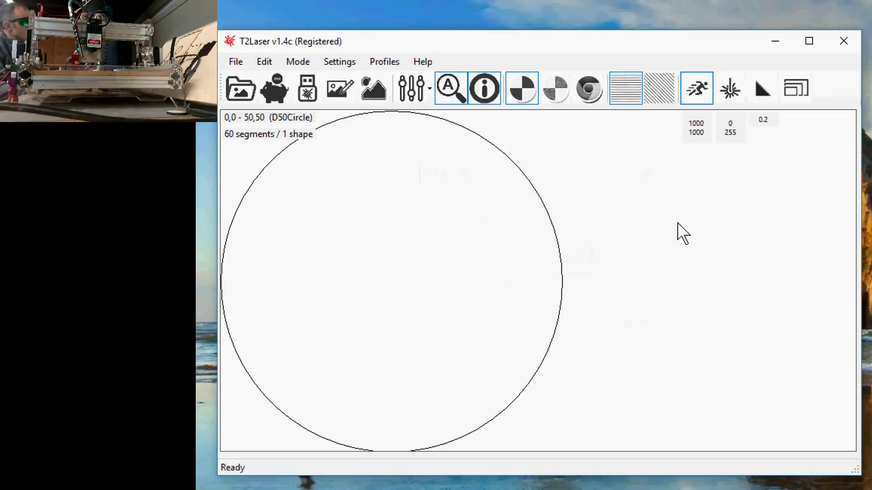
left_click(731, 89)
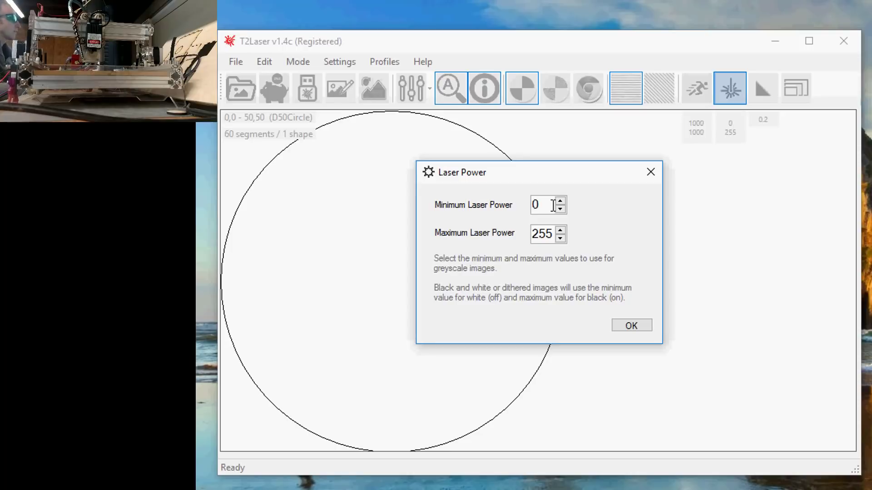
left_click(631, 326)
Try scan resolutions of 0.05 mm and 0.1 mm
left_click(762, 93)
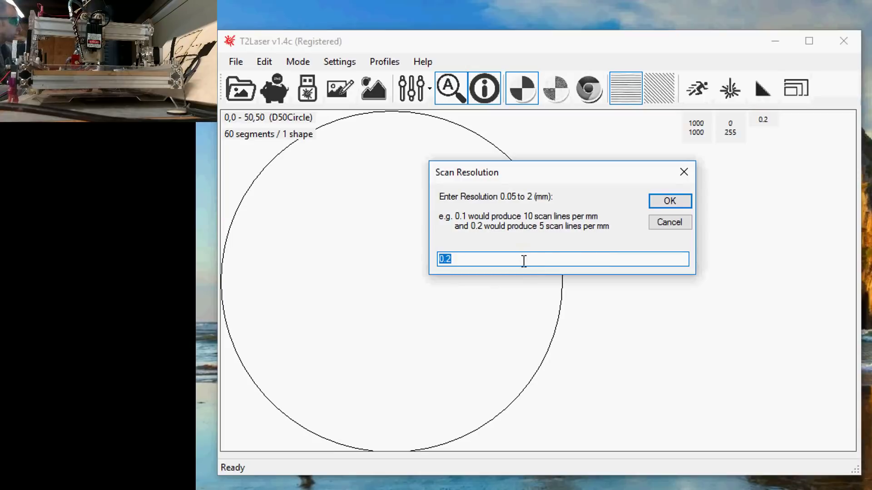
left_click(474, 259)
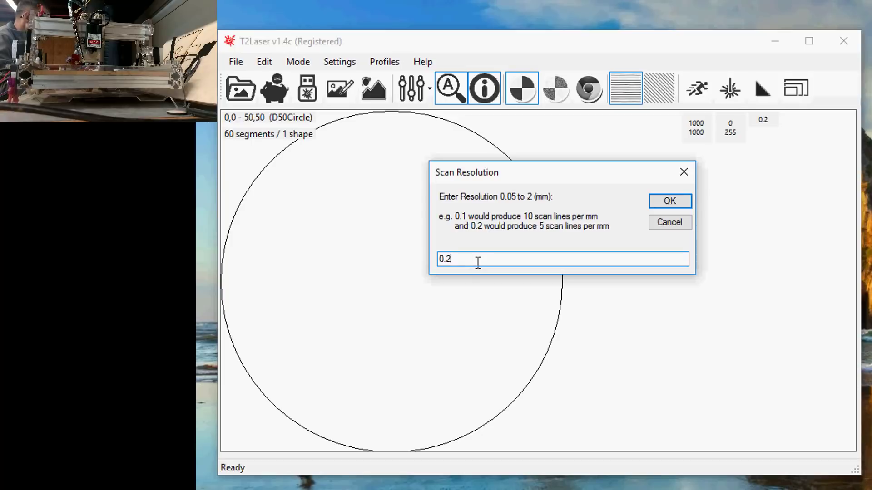
key("BackSpace")
type("05")
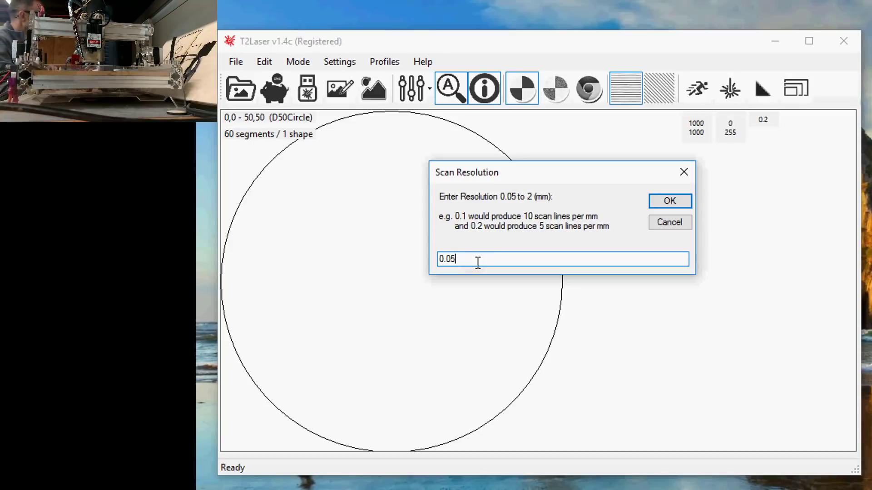
key("BackSpace")
key("BackSpace")
type("1")
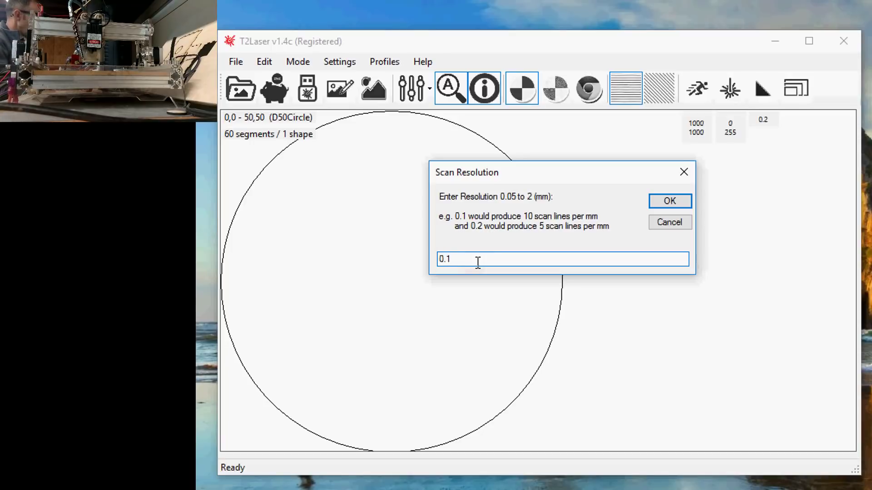
Set the scan resolution to 0.2 mm and confirm it
key("BackSpace")
type("2")
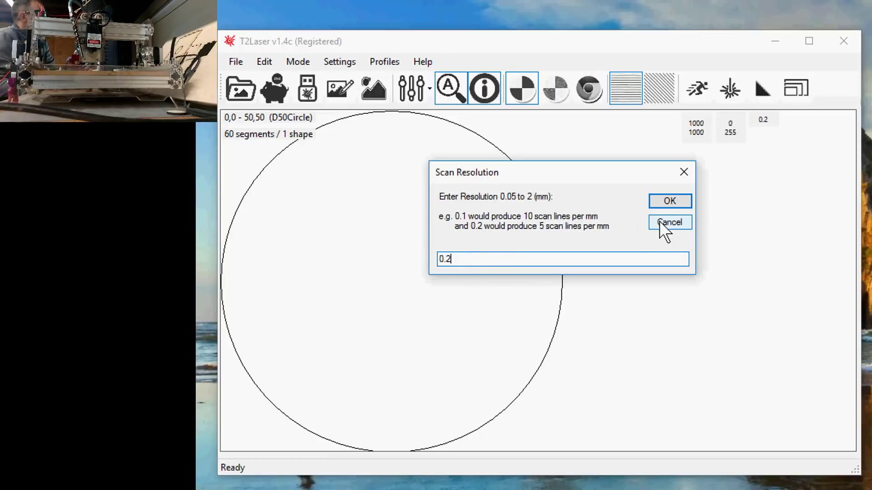
left_click(669, 202)
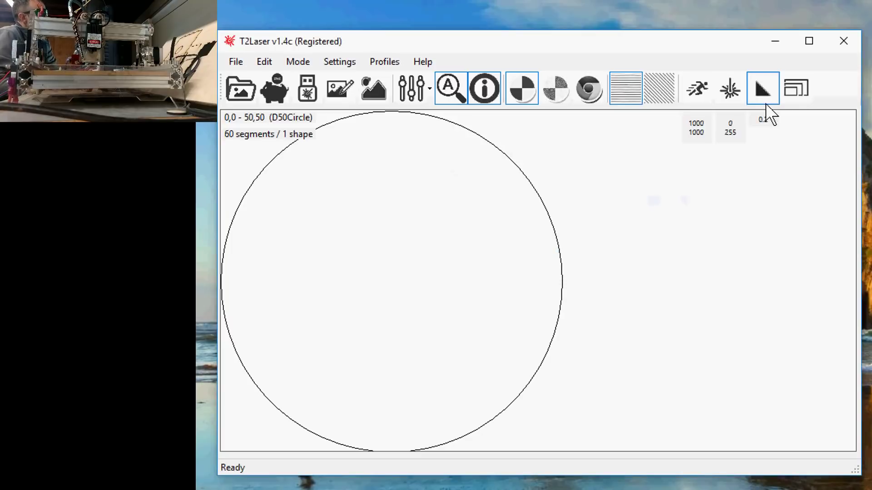
Resize the circle's output to 10 mm wide by 10 mm high with the aspect ratio locked
left_click(795, 97)
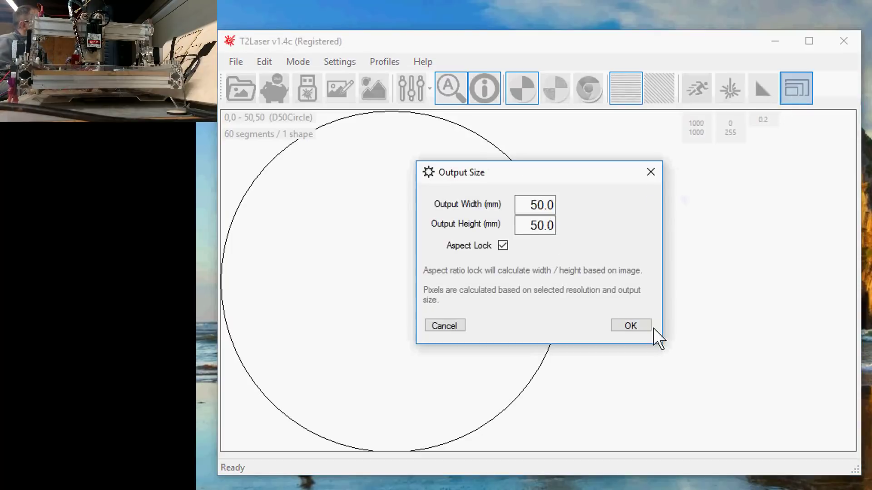
double_click(530, 204)
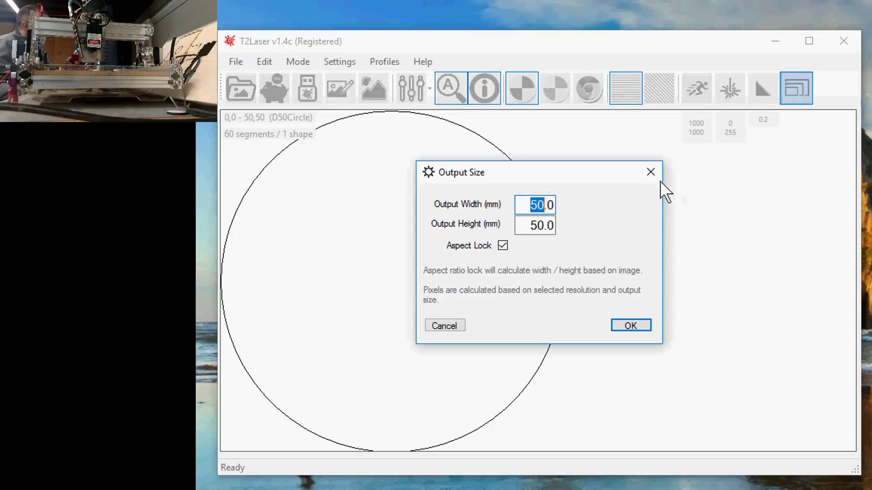
type("1")
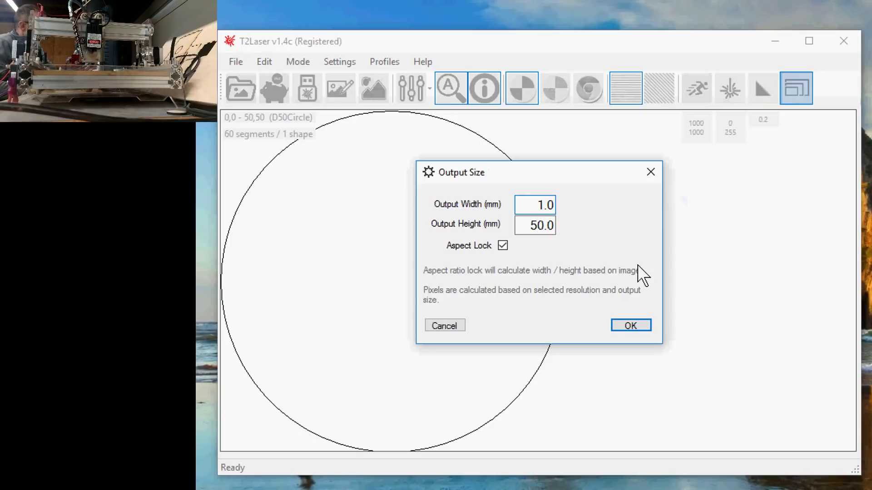
type("0")
left_click(537, 226)
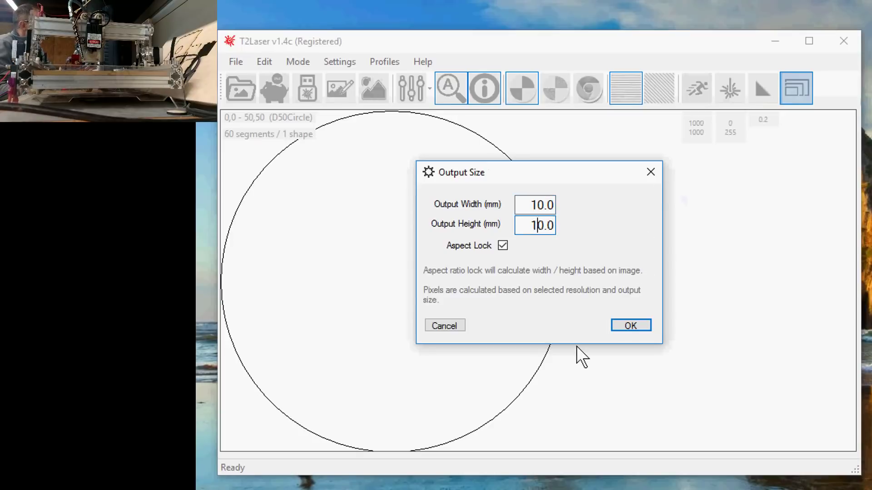
left_click(630, 326)
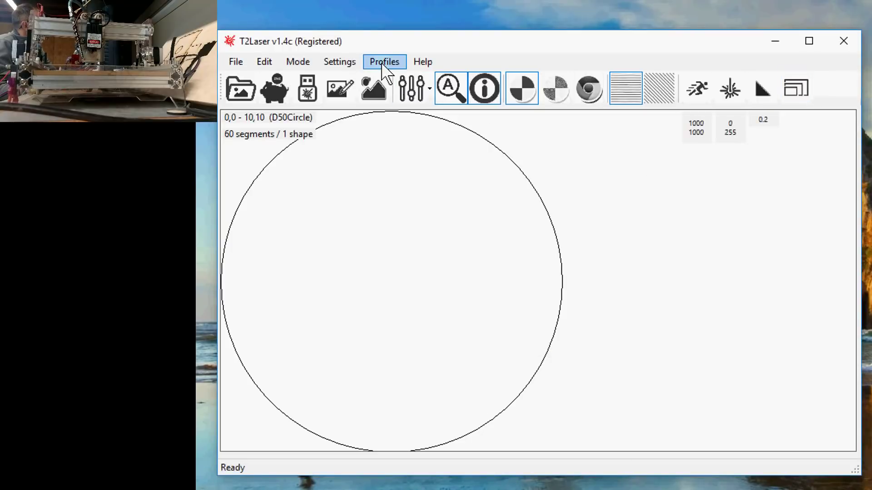
Examine the corner and center start point options for the engraving without changing them
left_click(296, 62)
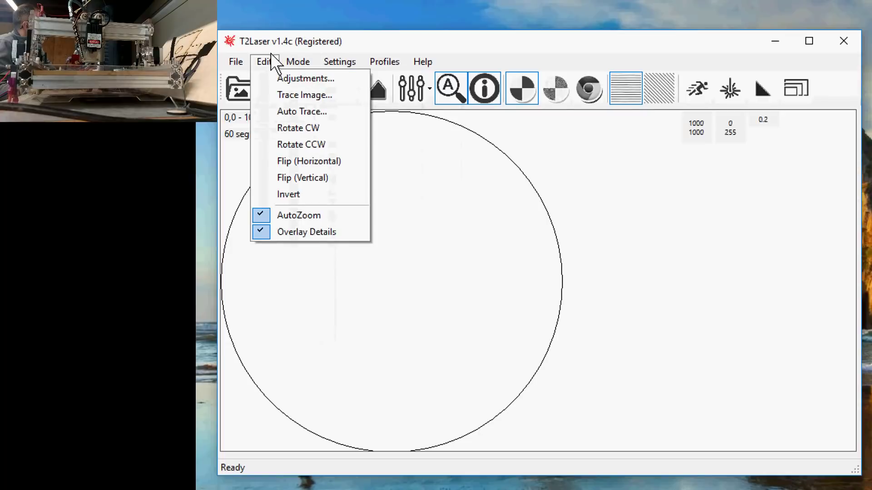
mouse_move(340, 62)
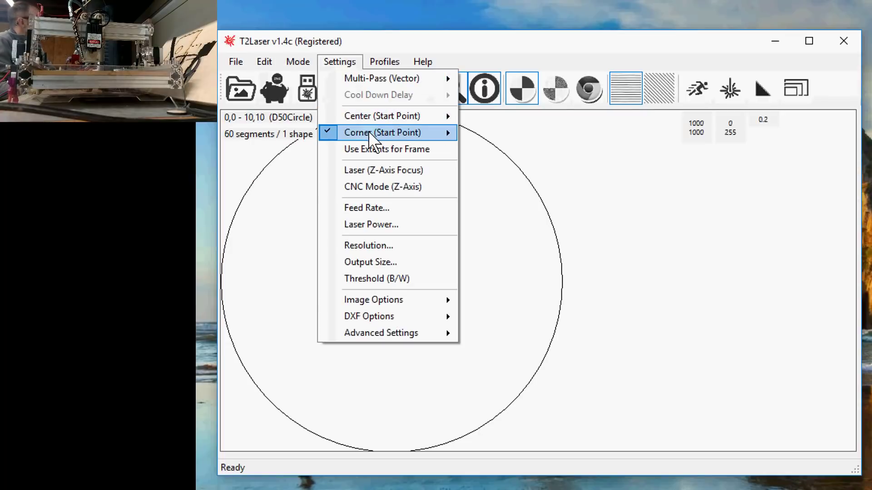
mouse_move(368, 132)
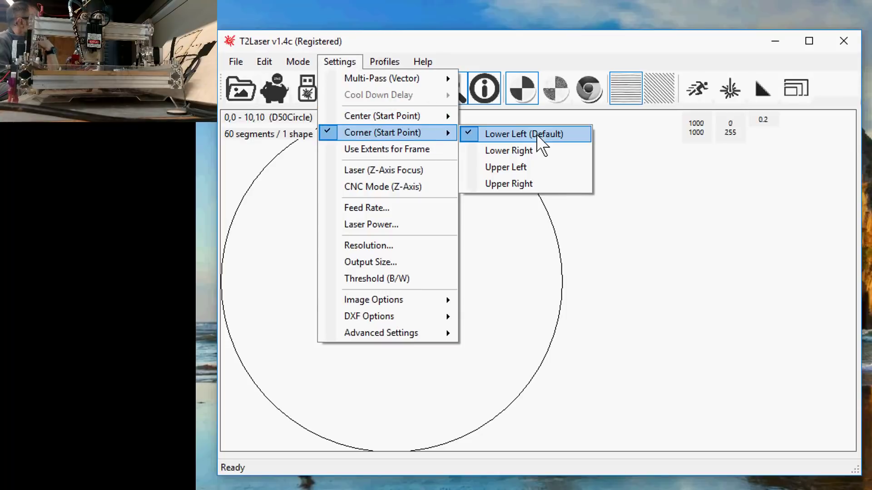
left_click(230, 441)
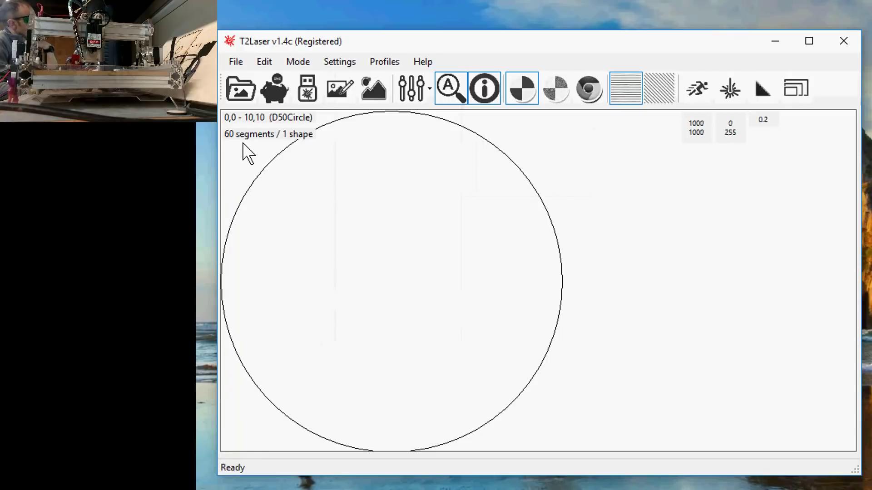
left_click(299, 63)
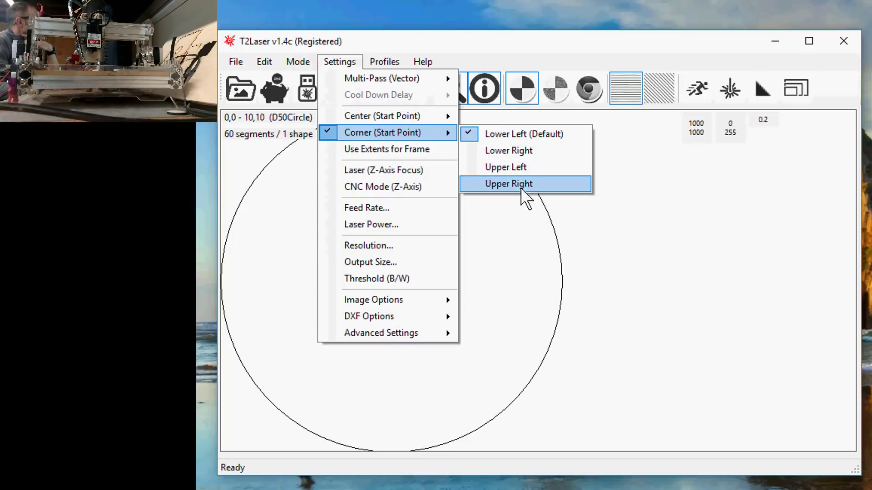
mouse_move(418, 118)
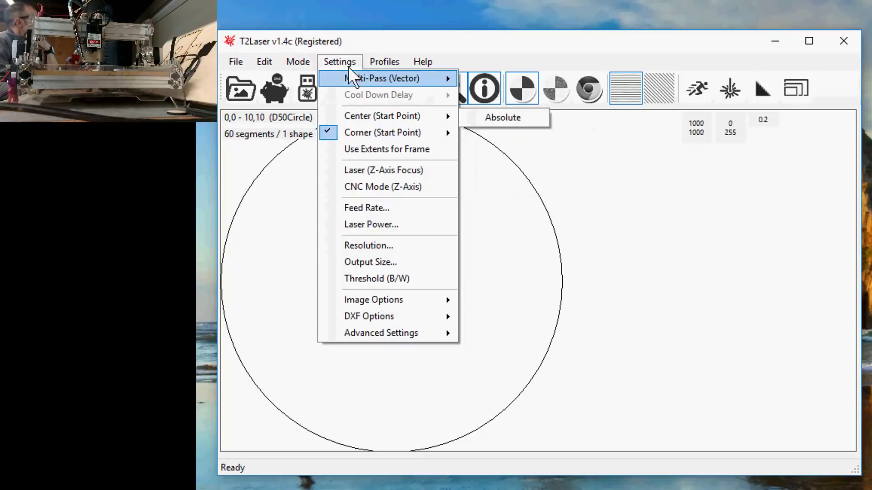
left_click(357, 44)
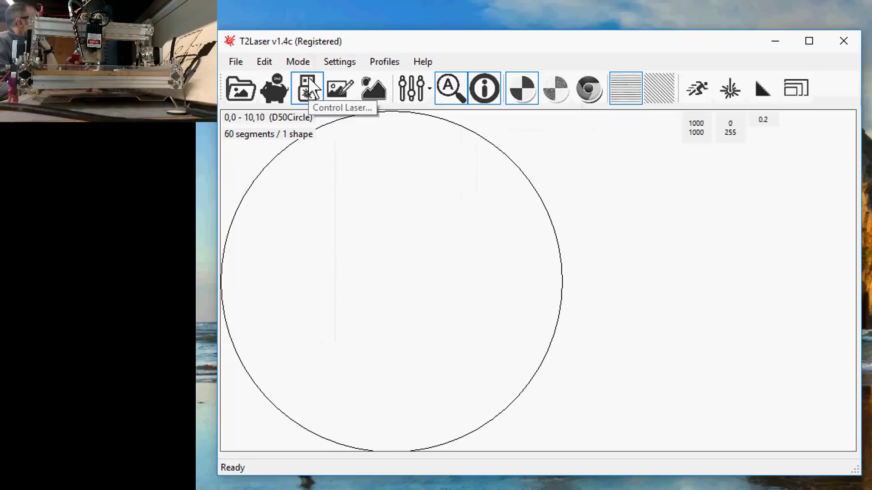
Open the laser controller for the resized circle and turn the laser on at power 50
left_click(308, 78)
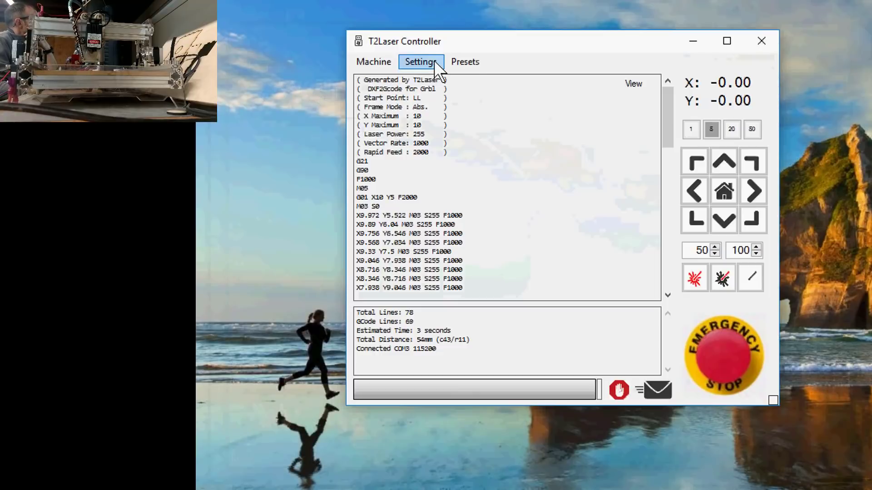
left_click_drag(482, 45, 440, 58)
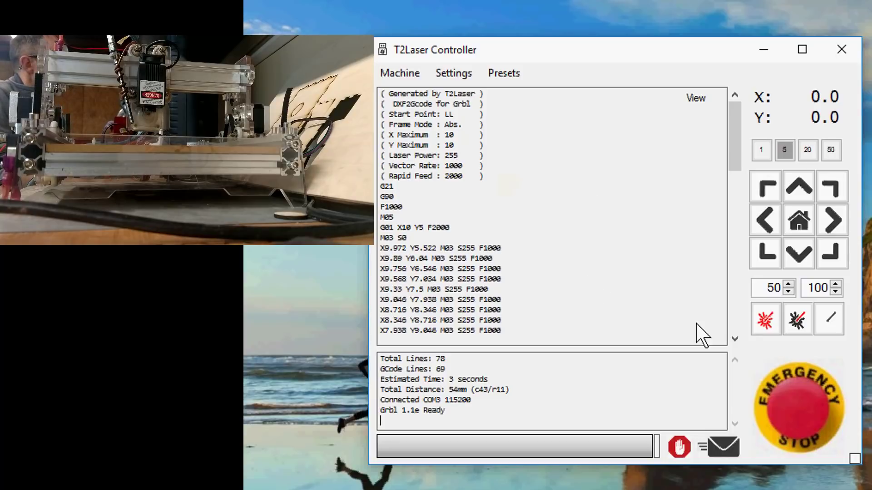
left_click(766, 324)
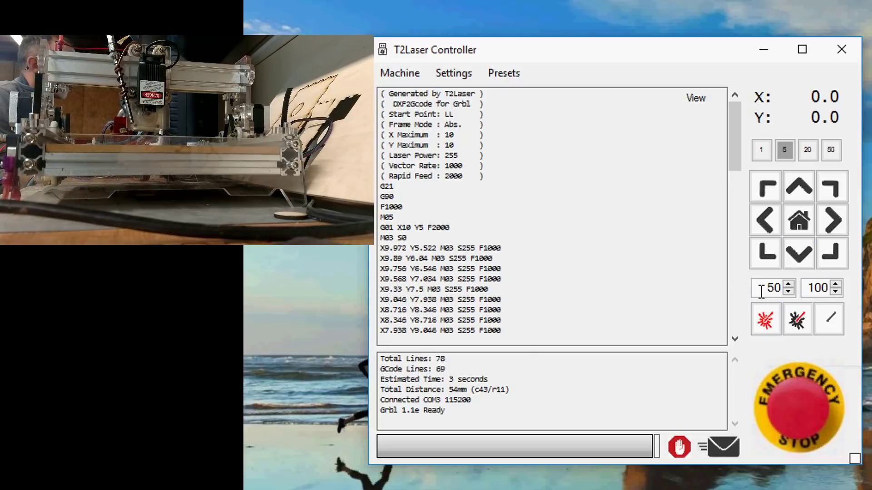
left_click_drag(764, 288, 774, 288)
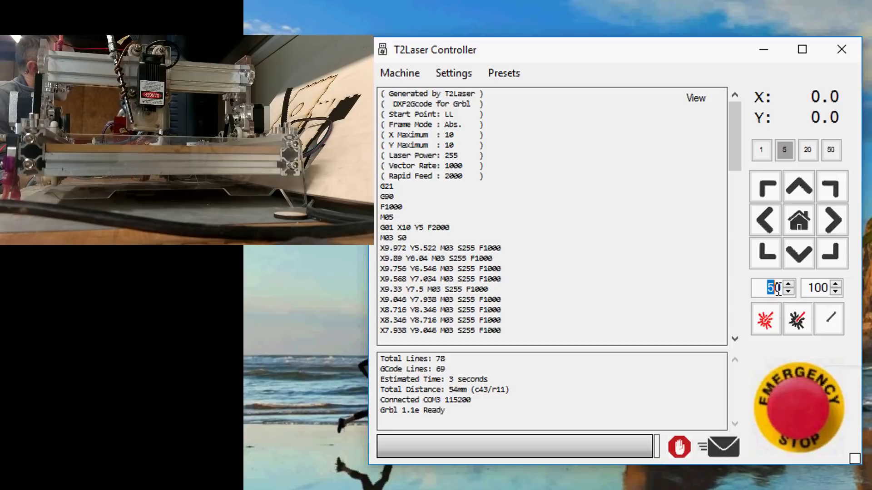
left_click(767, 320)
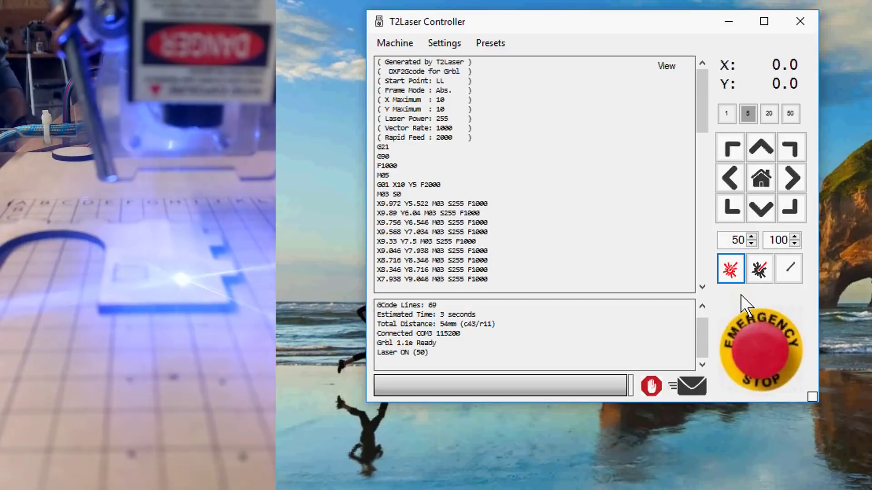
Jog the laser head in 5 mm steps, 10 mm in positive Y and 20 mm in negative X
left_click(768, 157)
left_click(768, 157)
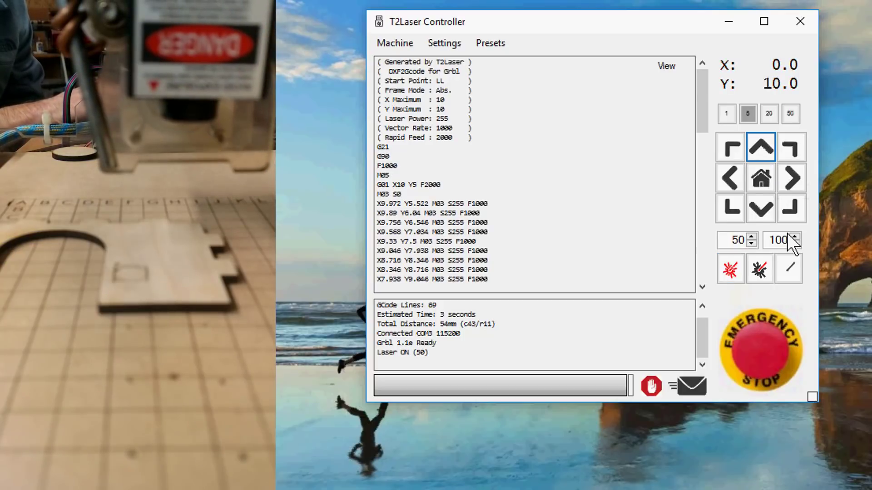
left_click(729, 178)
left_click(729, 178)
left_click(730, 178)
left_click(730, 178)
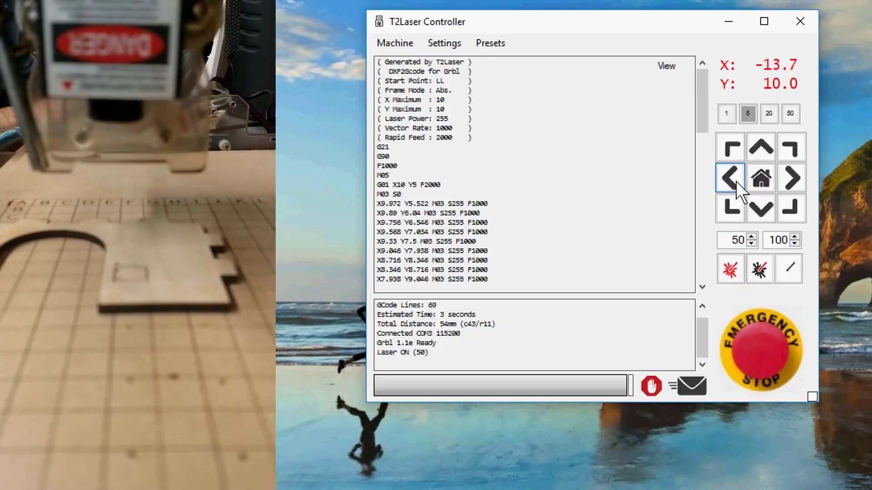
Turn the laser on at power 50 to check its spot, and jog the head 5 mm in positive Y
left_click(733, 260)
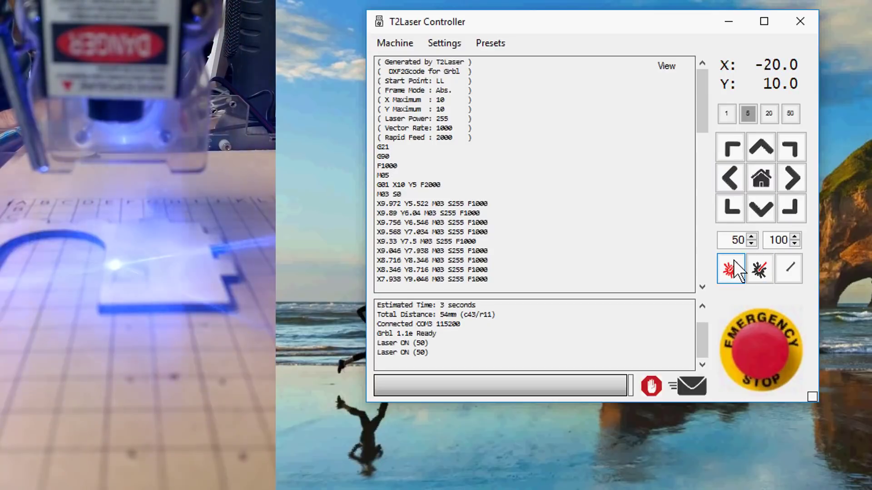
left_click(759, 148)
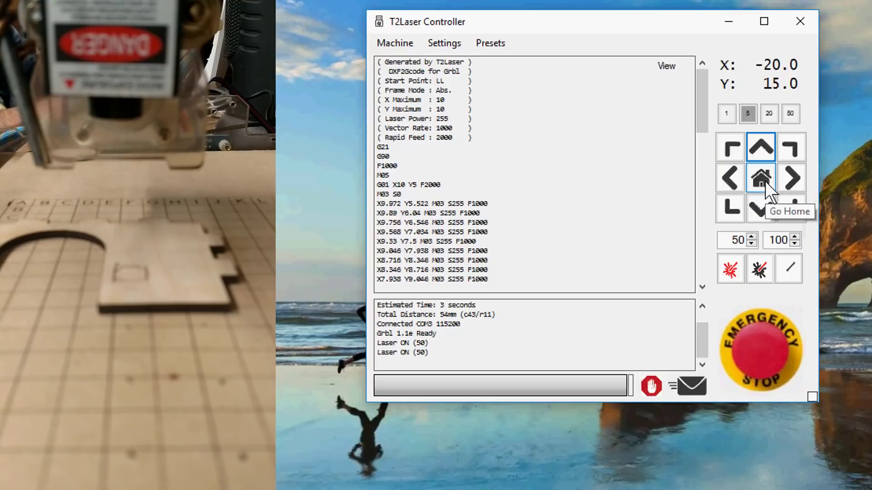
Set the workpiece origin at the laser head's current position and preview the circle's G-code toolpath at speed 2
left_click(398, 45)
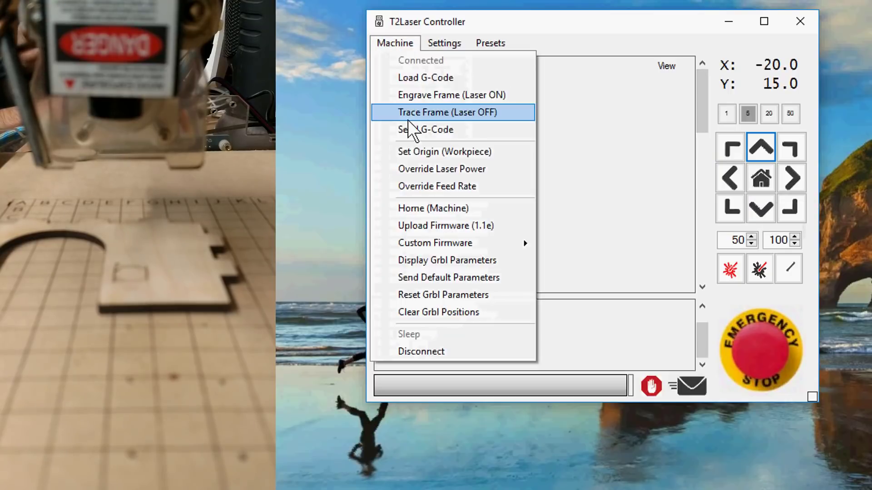
left_click(423, 155)
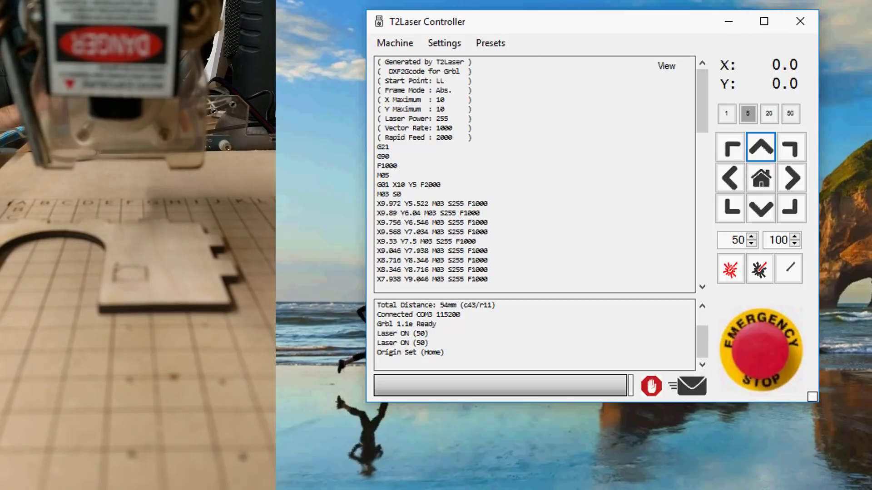
left_click(661, 63)
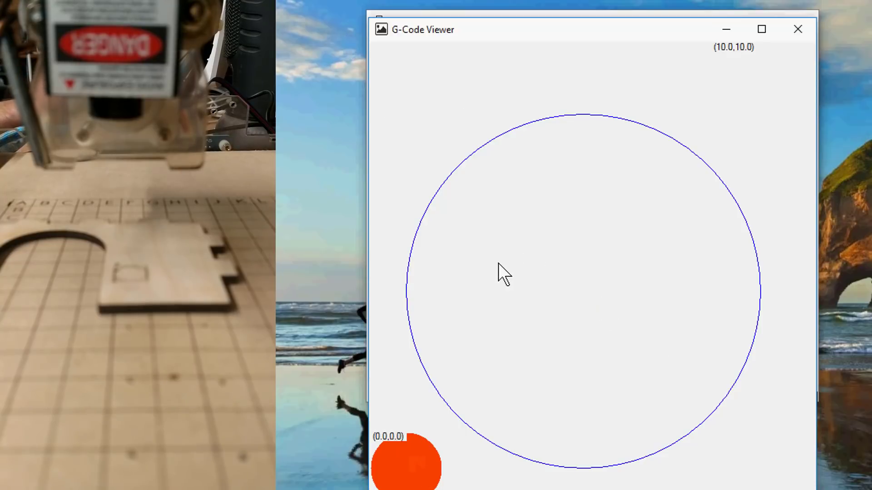
key("2")
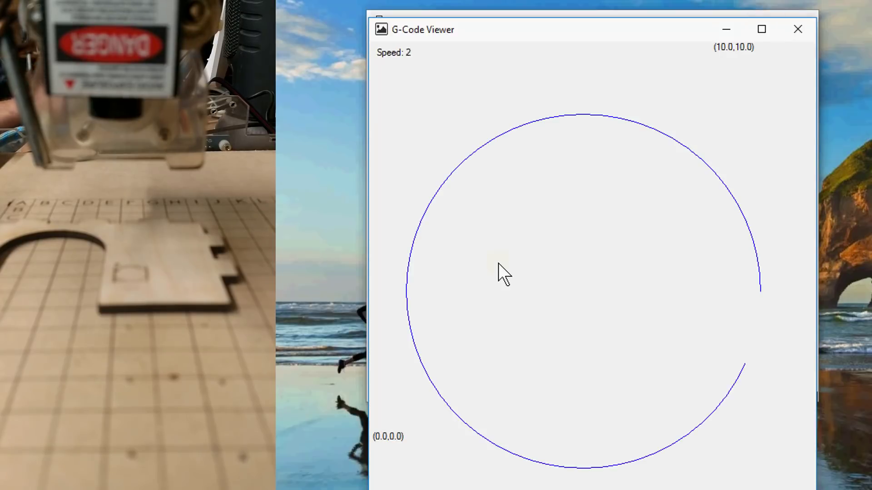
left_click(799, 30)
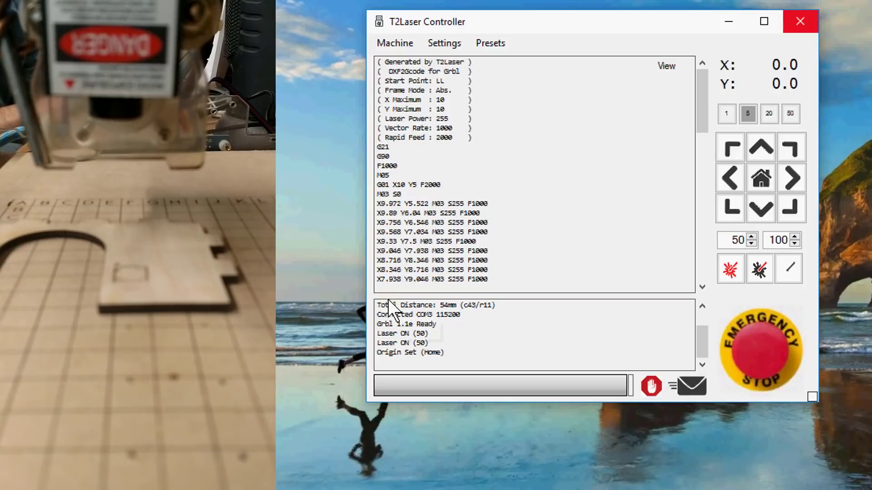
Engrave the circle's preview frame with the laser on and send the G-code to engrave the circle
left_click(399, 49)
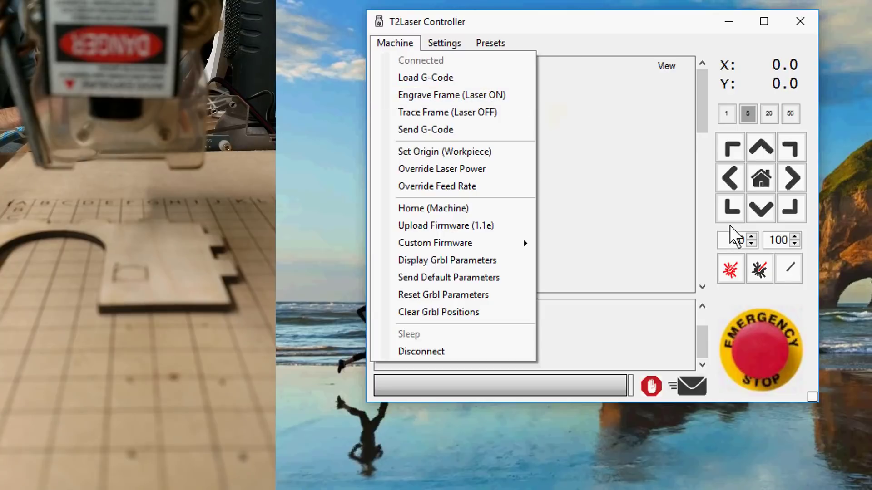
left_click(448, 96)
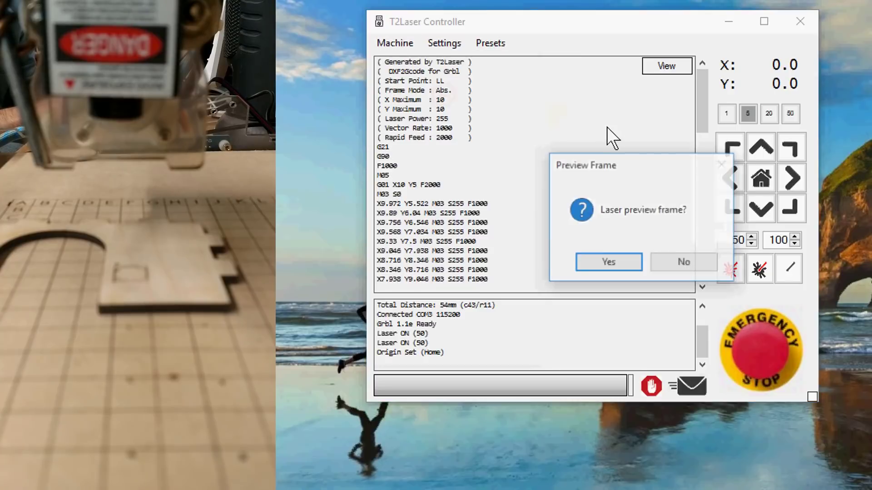
left_click(620, 261)
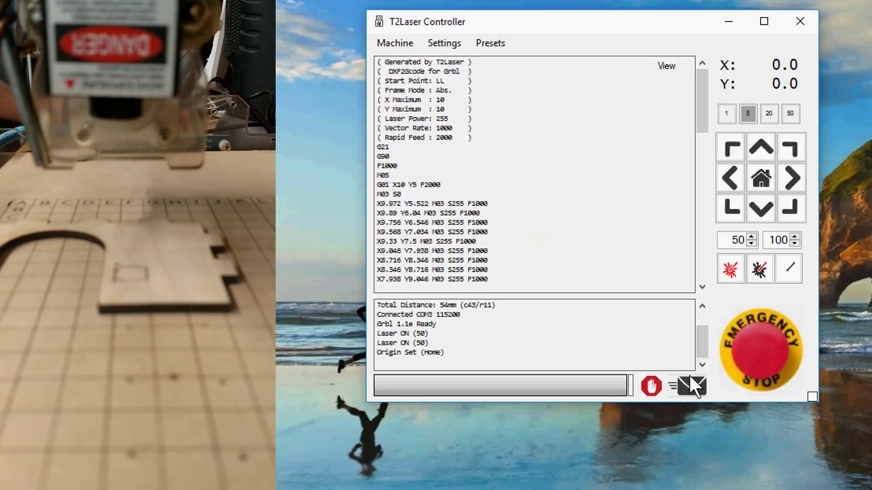
left_click(689, 375)
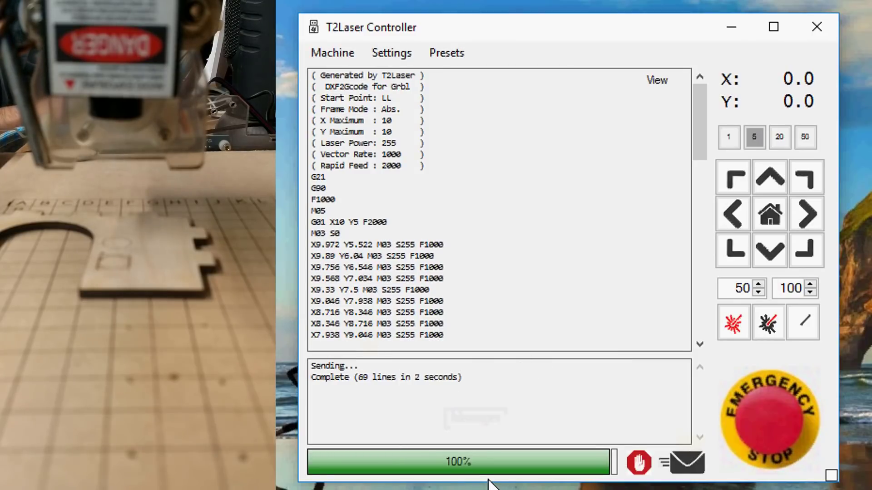
Turn on the estimated time remaining in the advanced controller settings and close the laser controller
left_click(395, 53)
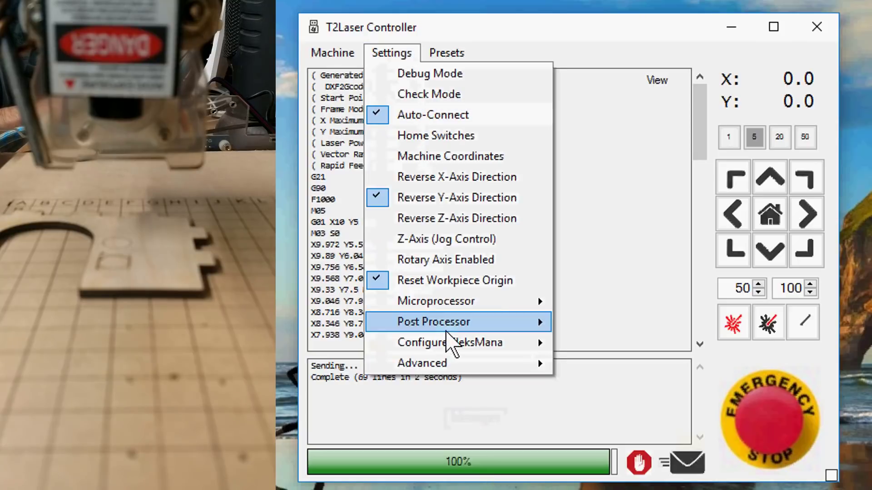
mouse_move(447, 373)
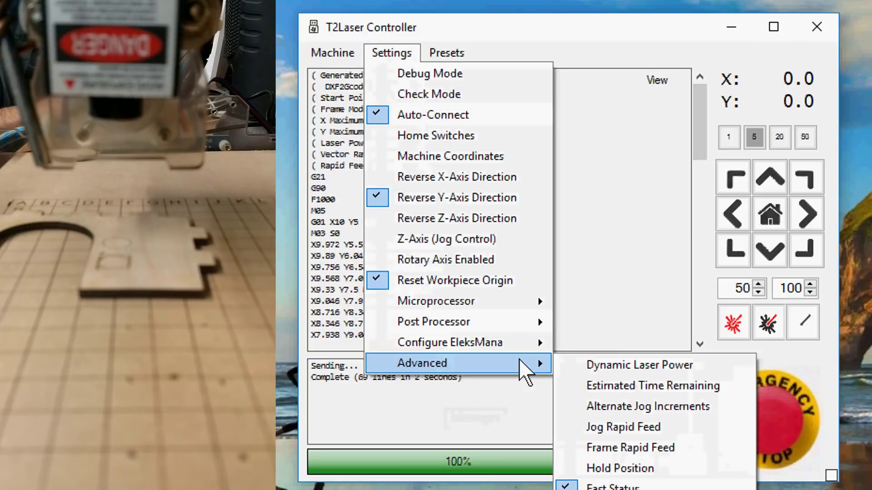
left_click(640, 387)
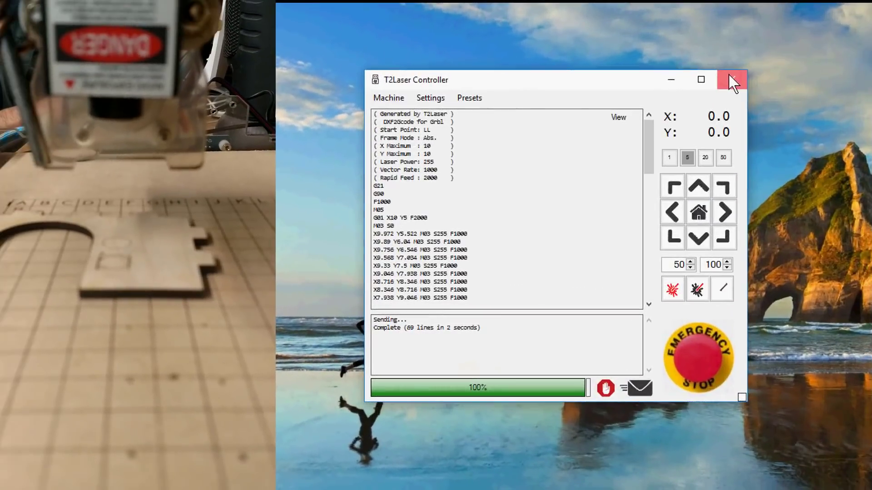
left_click(816, 27)
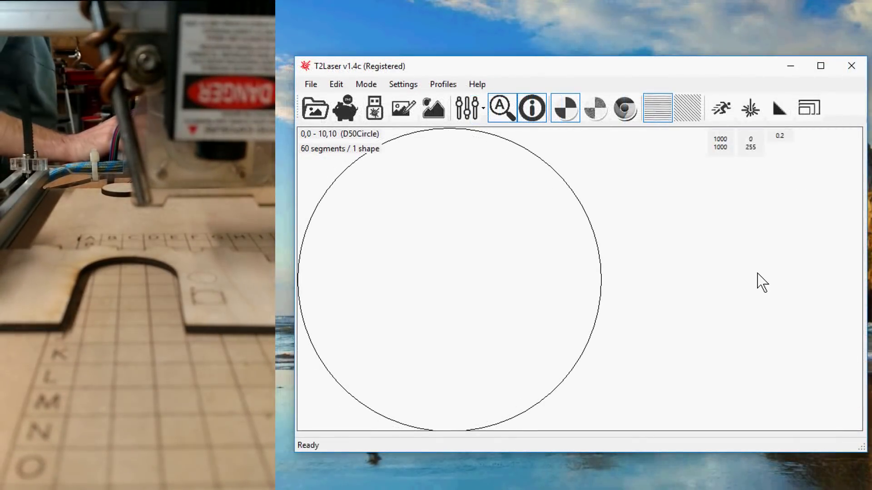
left_click(312, 85)
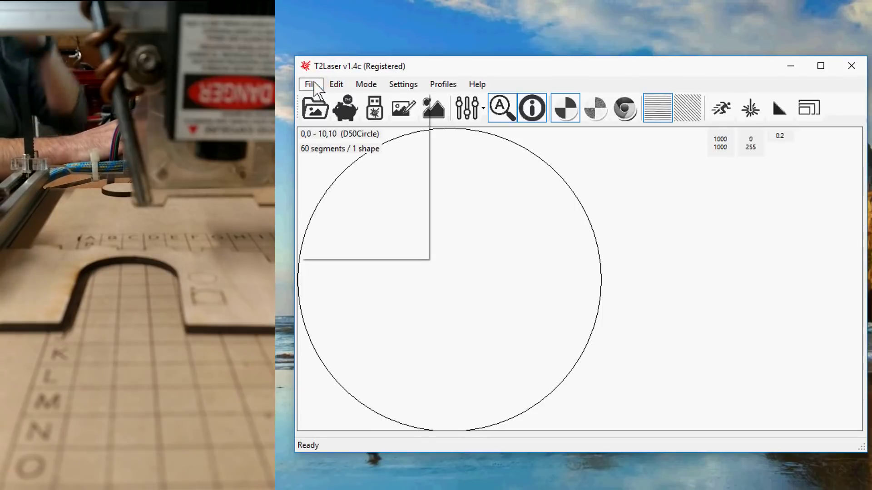
left_click(339, 100)
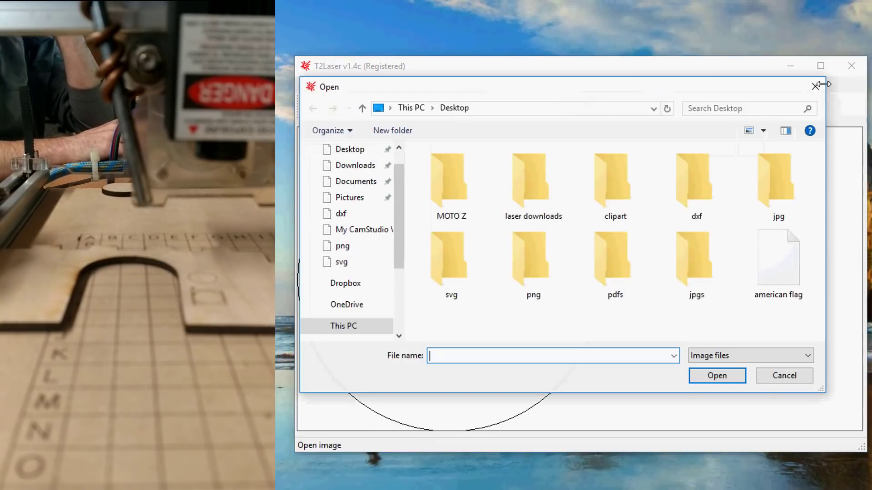
left_click(815, 86)
Open the american flag image from the Desktop for engraving
left_click(311, 85)
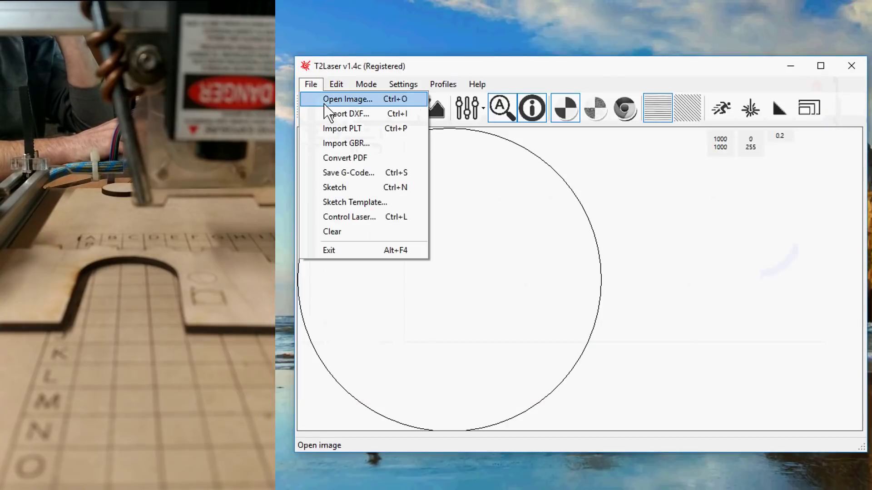
left_click(326, 101)
scroll(395, 247, "up", 3)
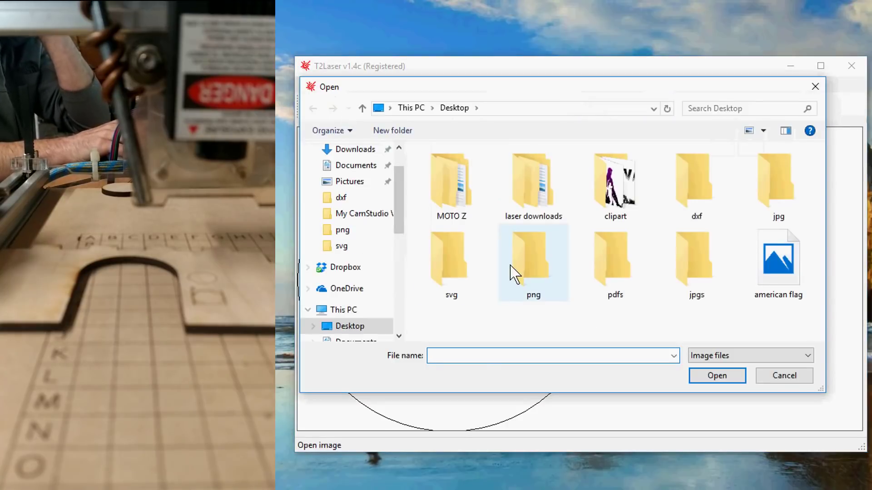
left_click(772, 261)
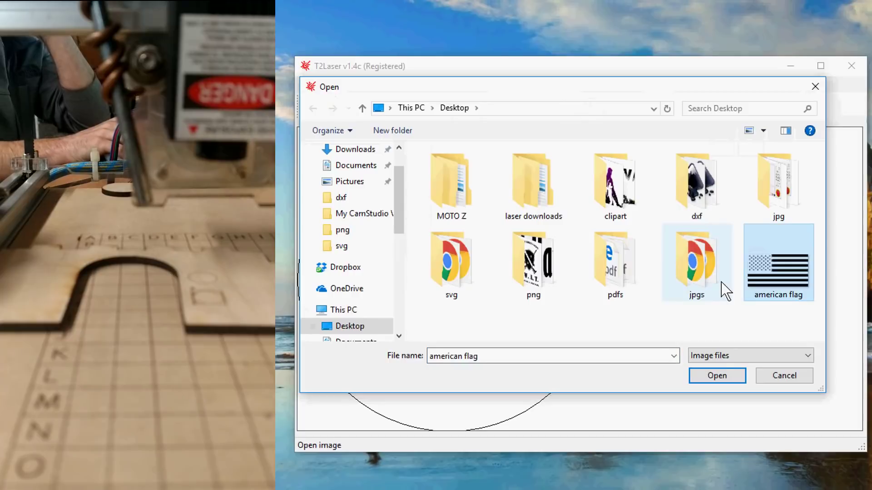
left_click(717, 376)
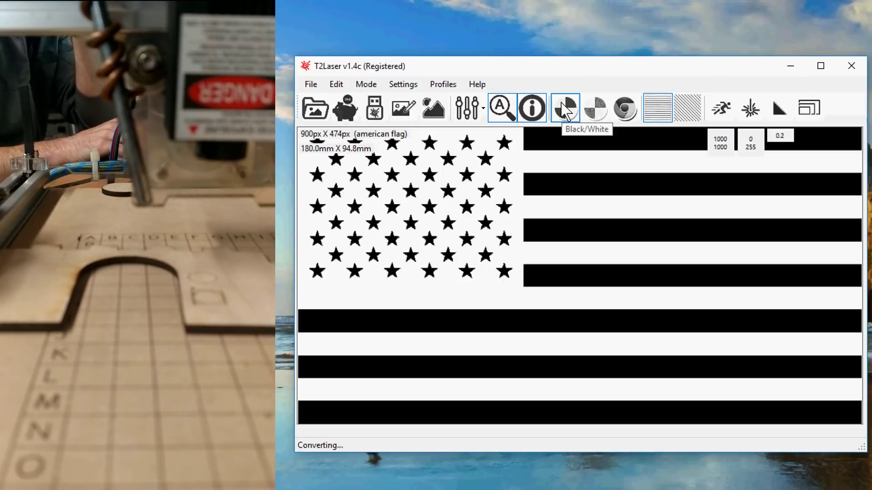
Try the other two image conversion modes on the flag and return it to Black/White
left_click(592, 105)
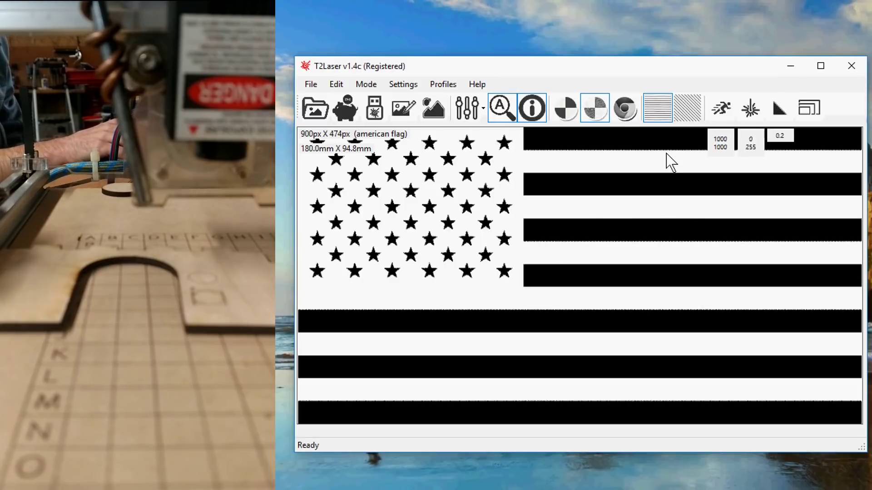
left_click(631, 116)
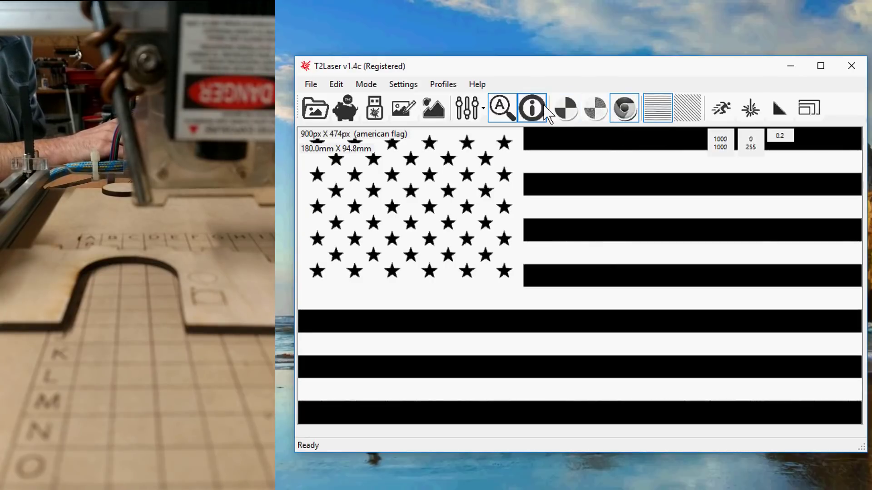
left_click(565, 108)
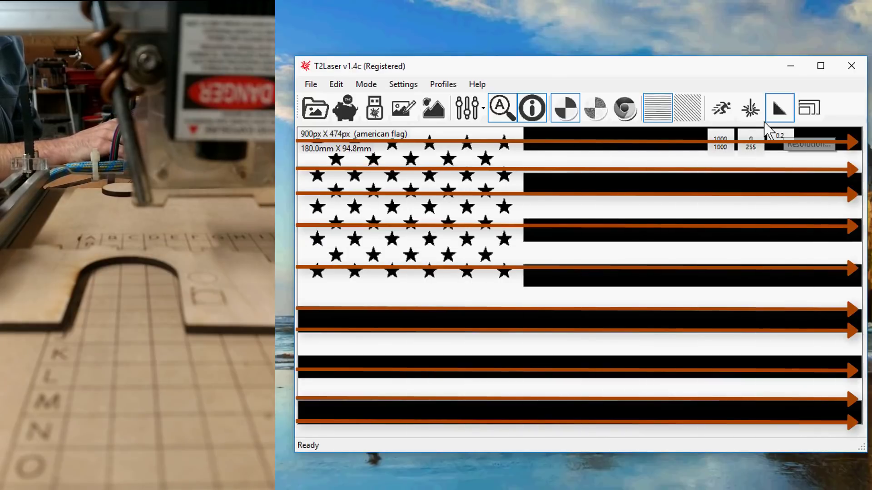
Examine the laser power and feed rate settings for the flag engraving without changing them
left_click(750, 109)
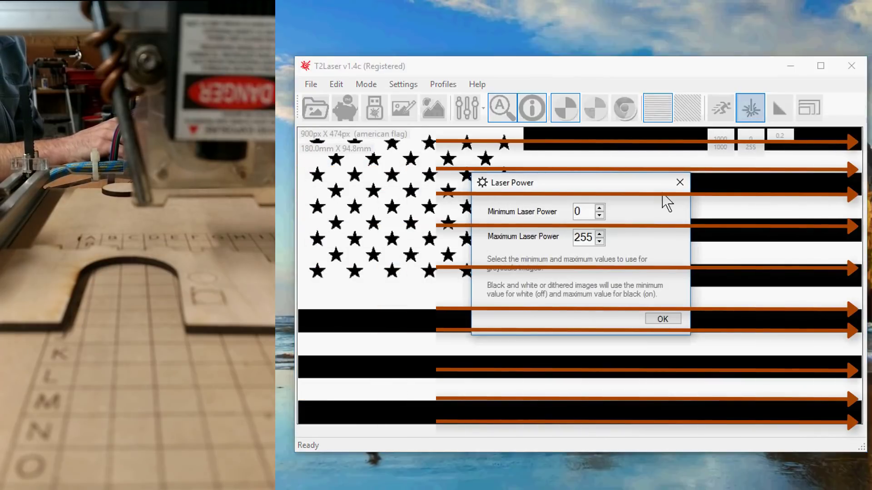
left_click(677, 183)
left_click(719, 111)
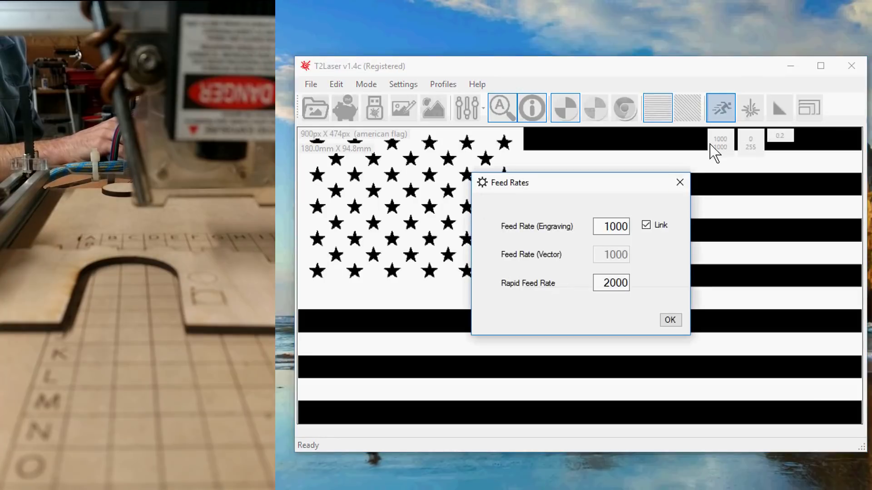
left_click(677, 187)
left_click(751, 110)
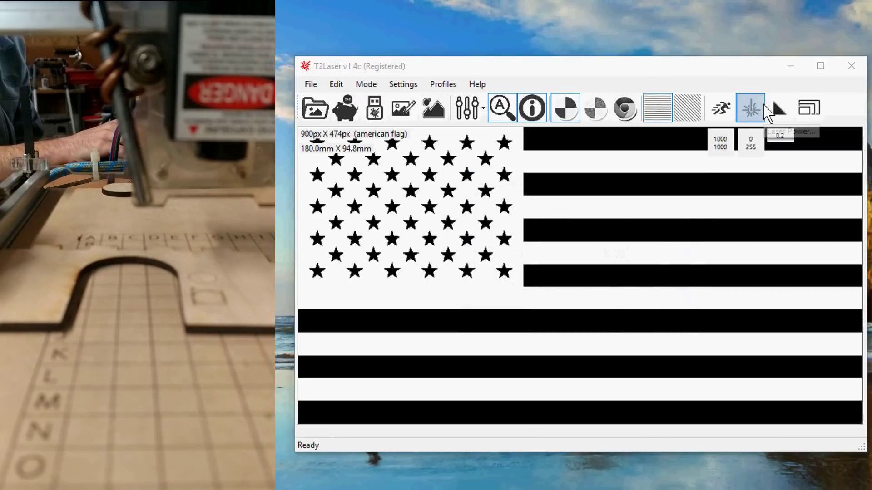
left_click(679, 184)
Check the flag's scan resolution and its output width and height without changing them
left_click(779, 111)
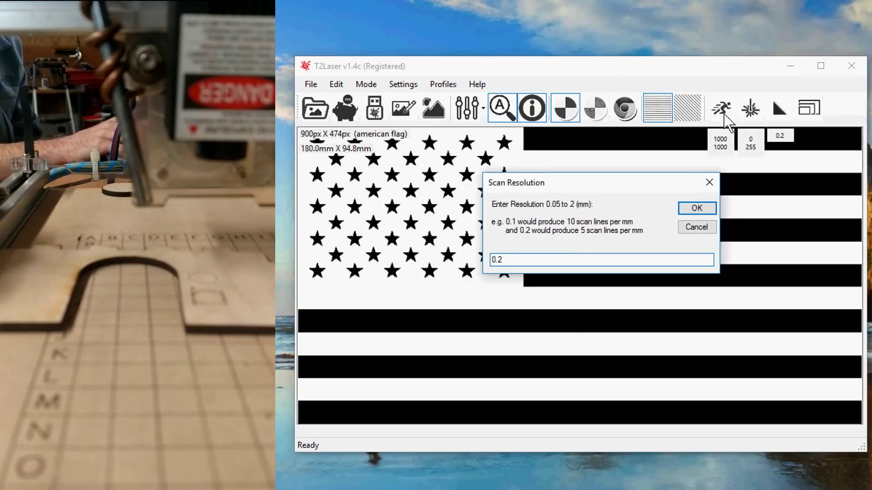
left_click(695, 208)
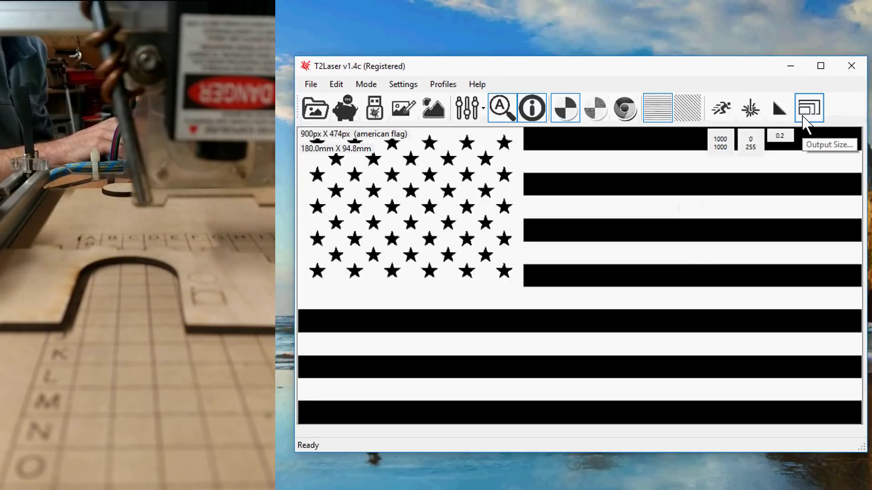
left_click(808, 109)
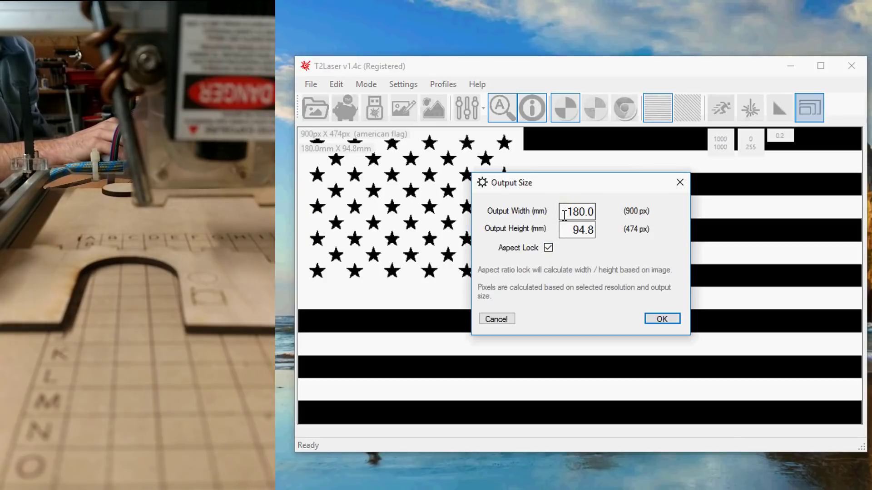
left_click(664, 322)
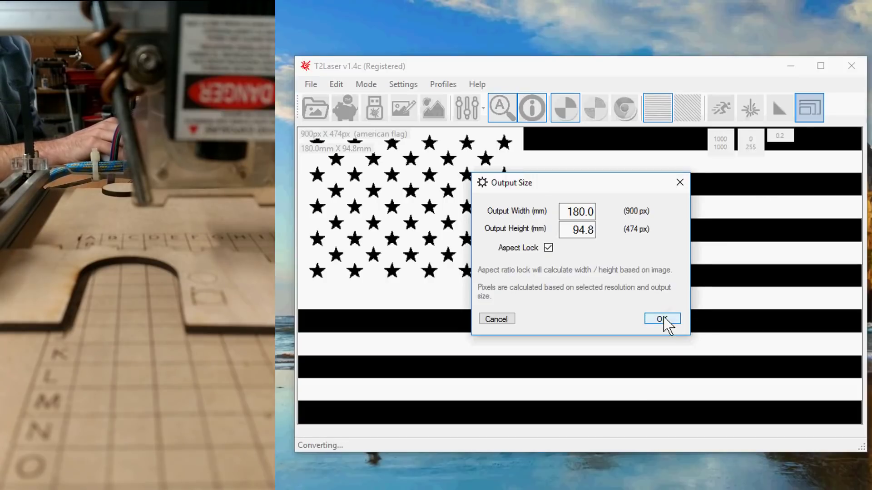
Set the scan resolution to 0.1 mm
left_click(779, 109)
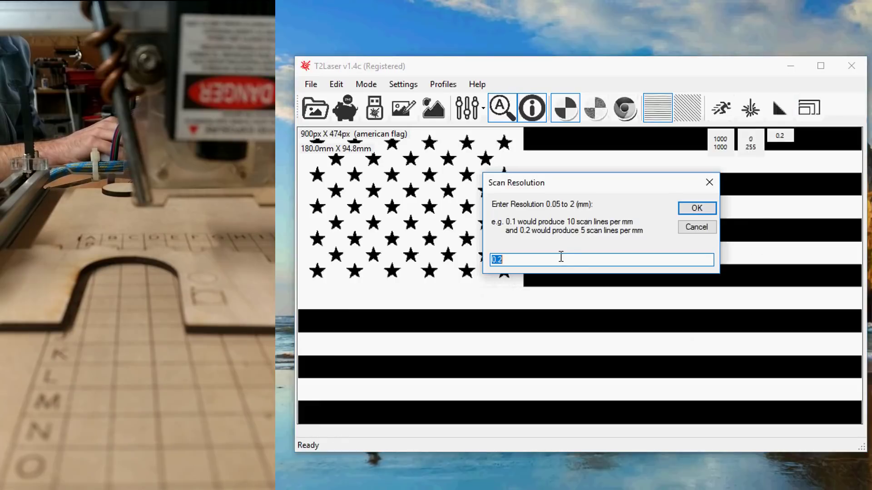
left_click(577, 258)
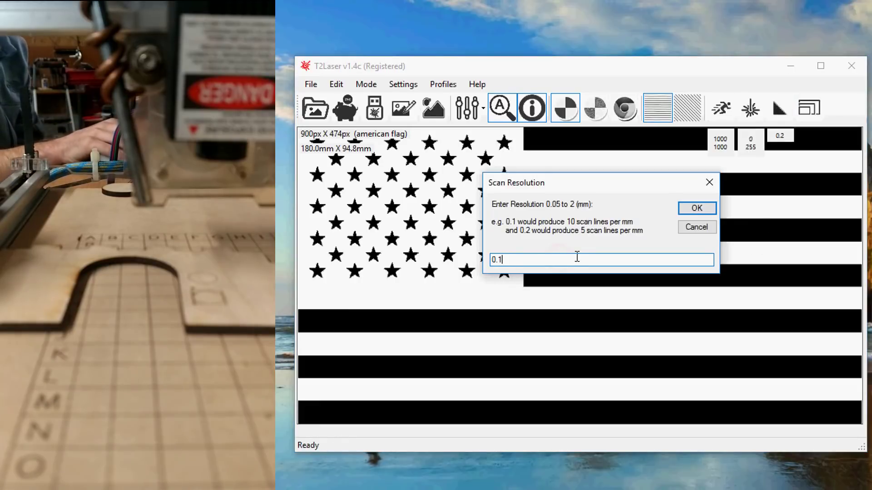
left_click(696, 208)
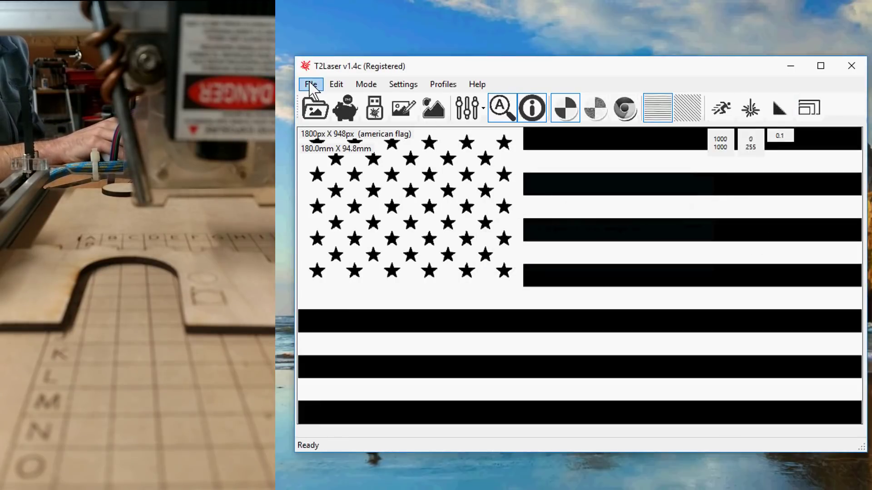
Reopen the american flag image from the Desktop and check its output width and height without changing them
left_click(311, 84)
left_click(347, 99)
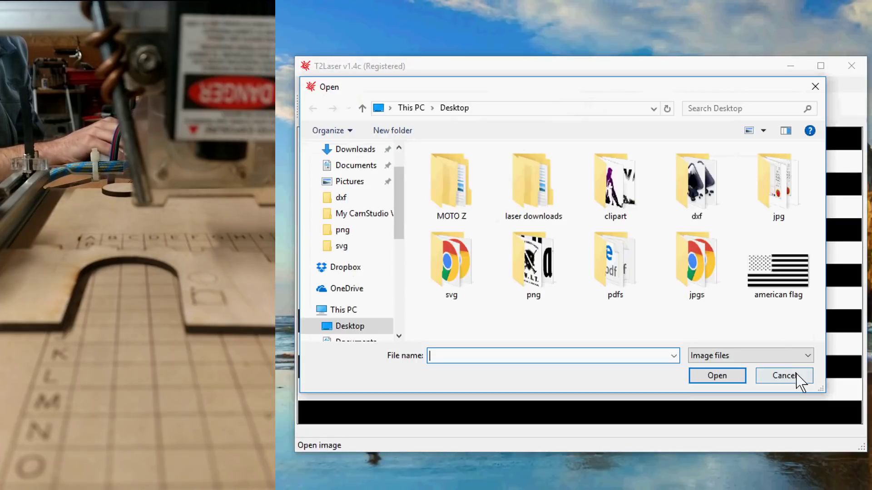
left_click(785, 289)
left_click(719, 377)
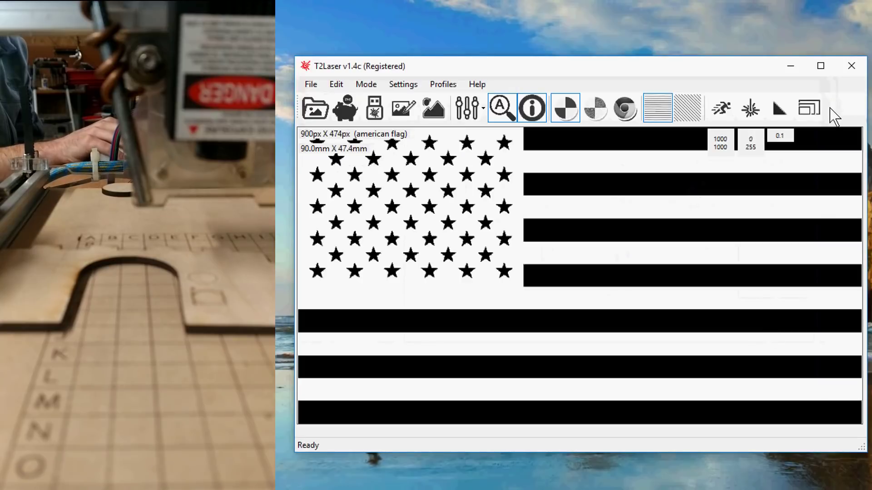
left_click(810, 110)
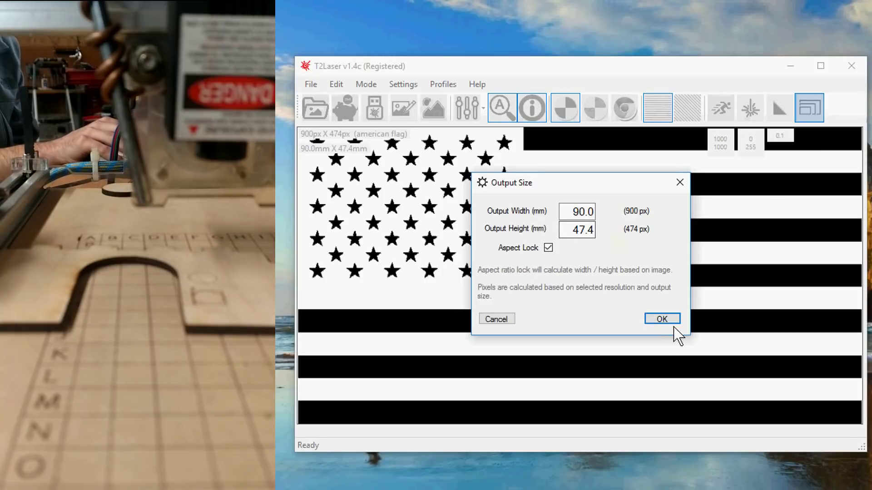
left_click(661, 320)
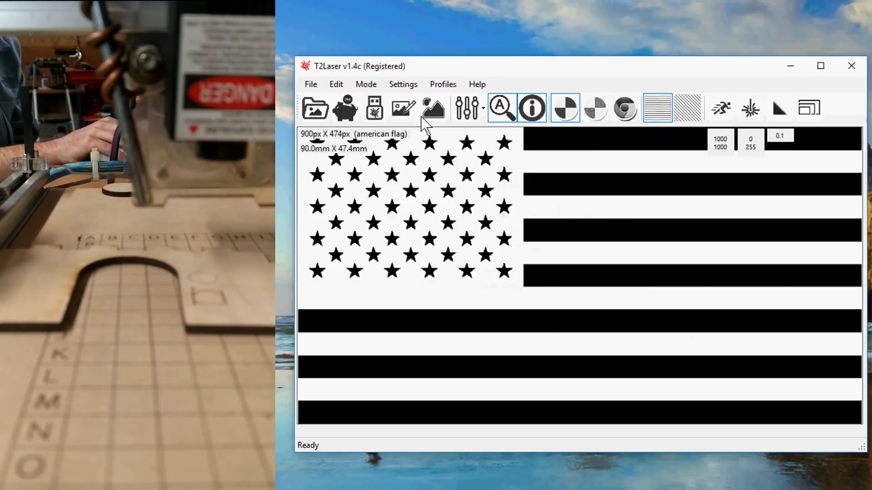
Check which corner is selected as the engraving's start point, leaving the setting as it is
left_click(356, 85)
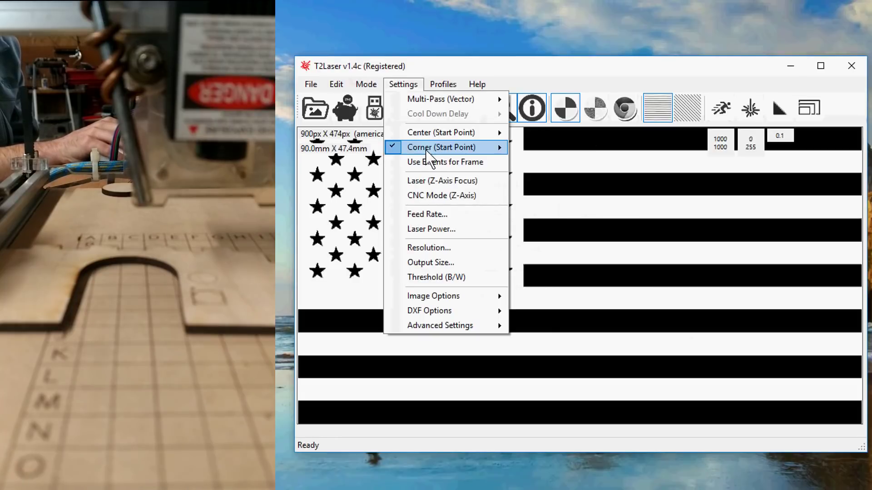
mouse_move(427, 151)
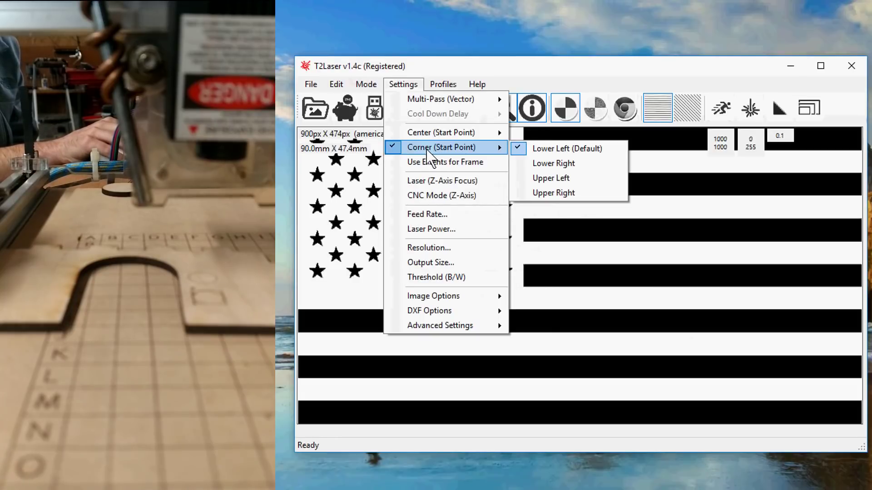
left_click(622, 305)
Generate the flag's G-code, cancel saving it to a file, and reposition the T2Laser Controller window on the desktop
left_click(377, 111)
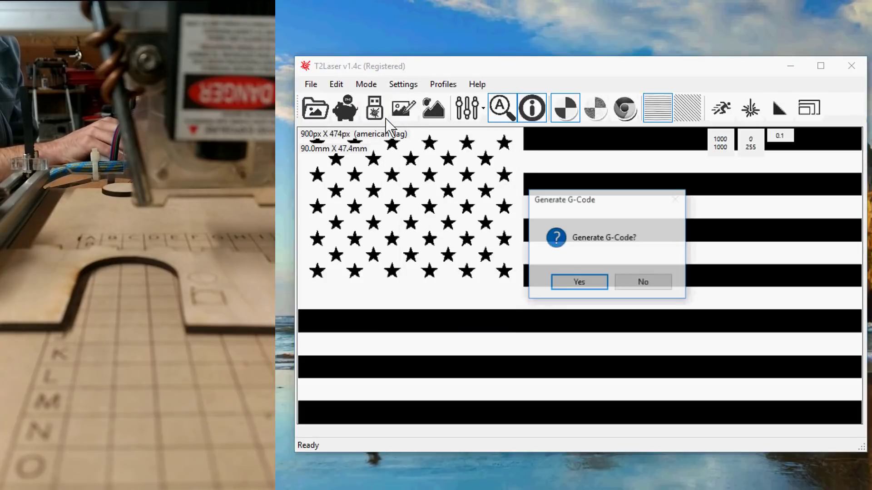
left_click(587, 283)
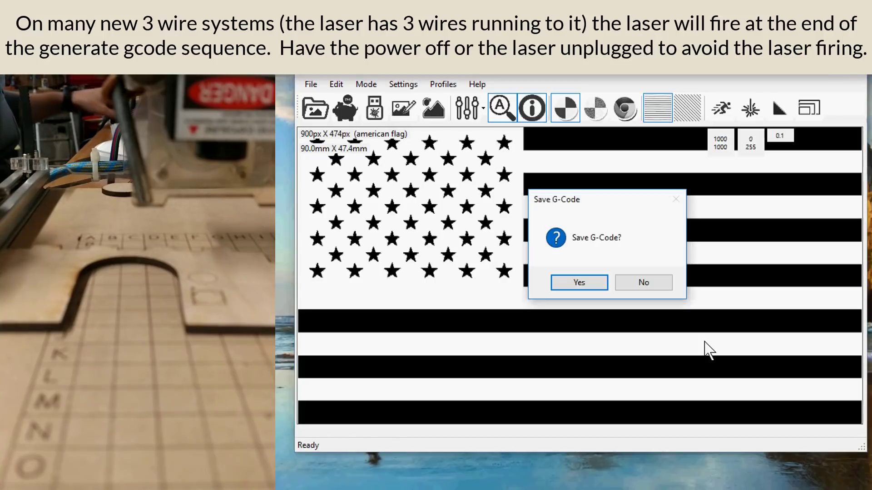
left_click(592, 286)
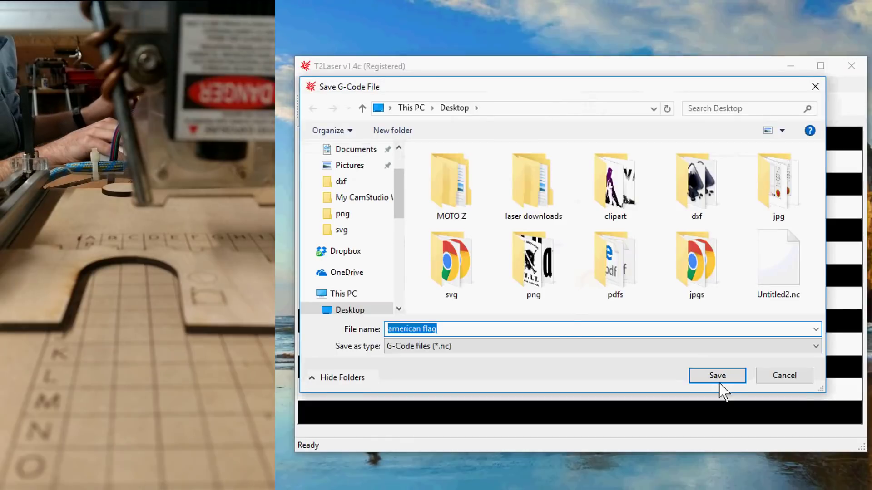
left_click(799, 381)
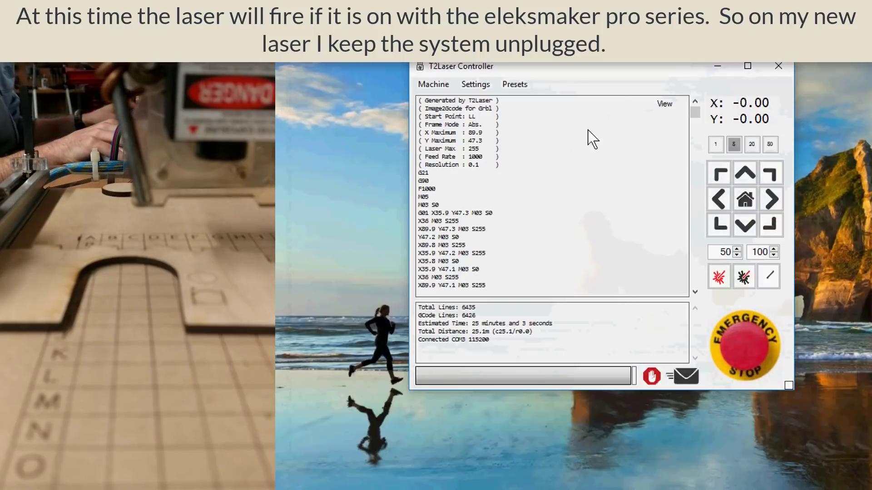
left_click_drag(617, 70, 563, 92)
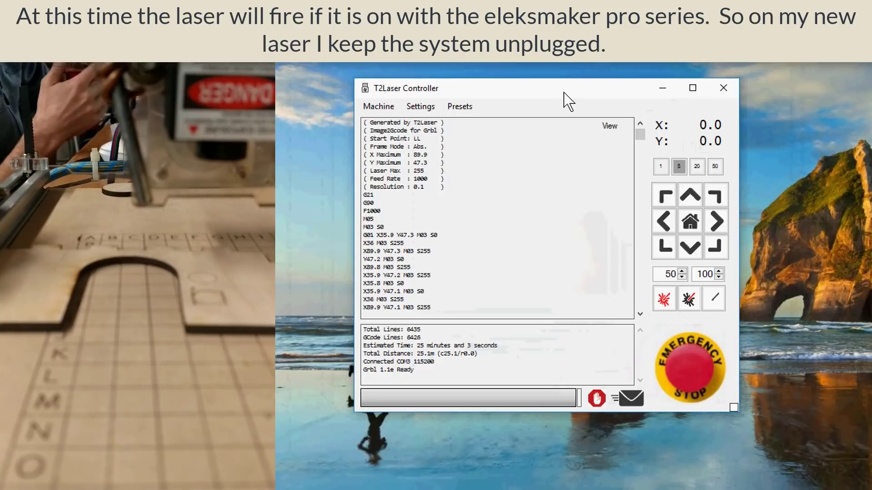